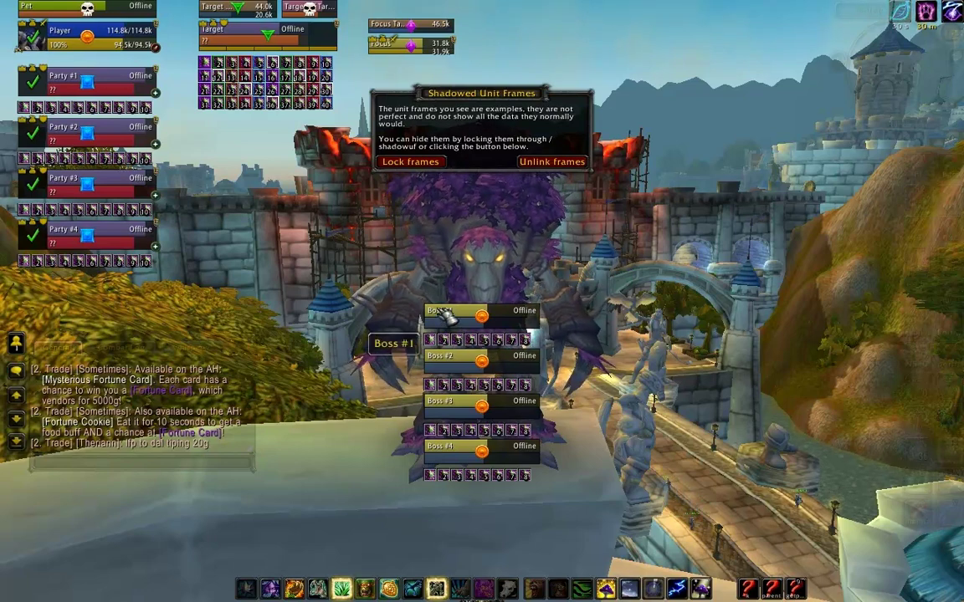
# Move the four boss frames to the right side of the screen and lock the frames
pyautogui.moveTo(441, 313); pyautogui.dragTo(804, 347)
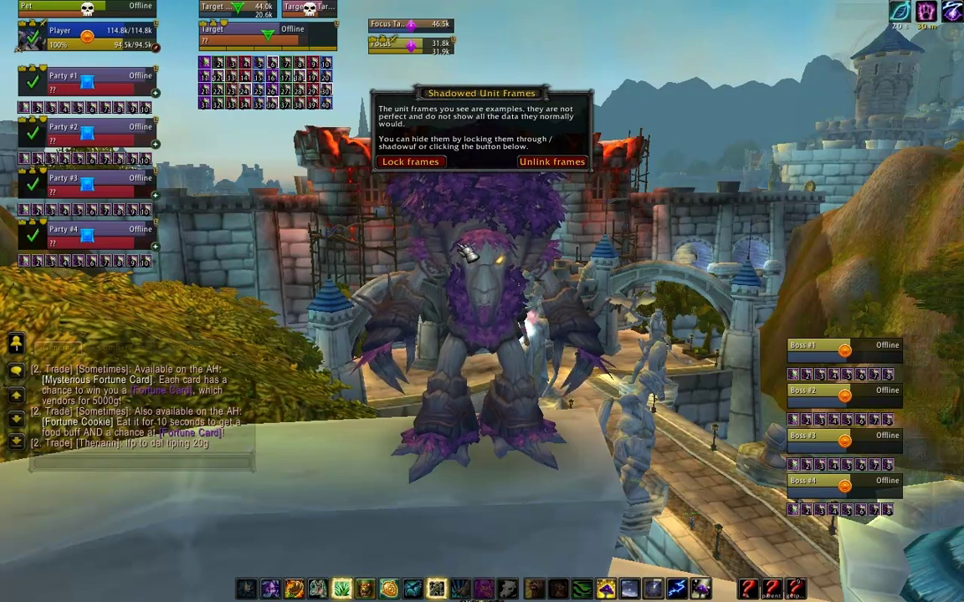
pyautogui.click(412, 164)
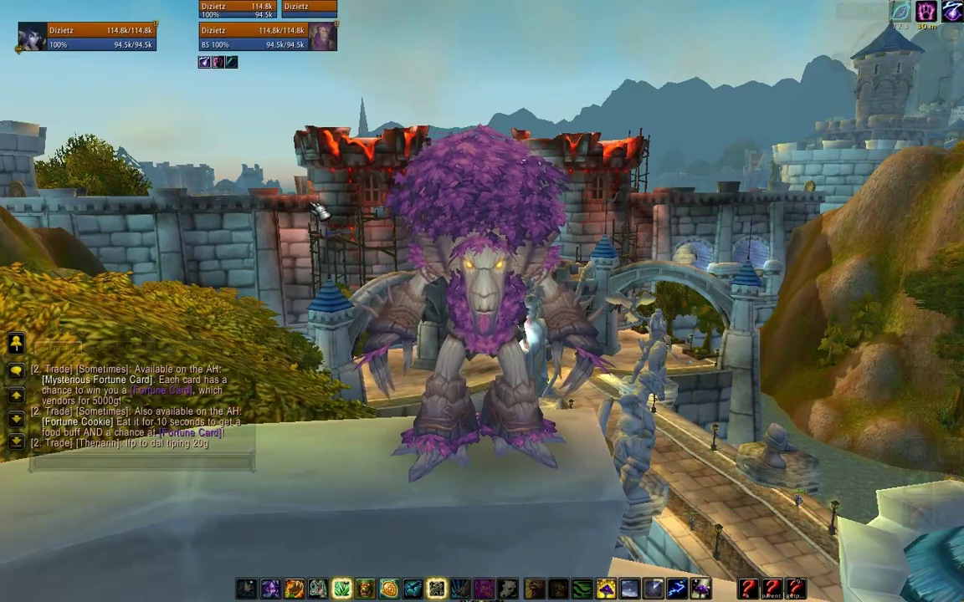
# Open the Shadowed UF options with /suf and enable Advanced in the General settings
pyautogui.write('/s')
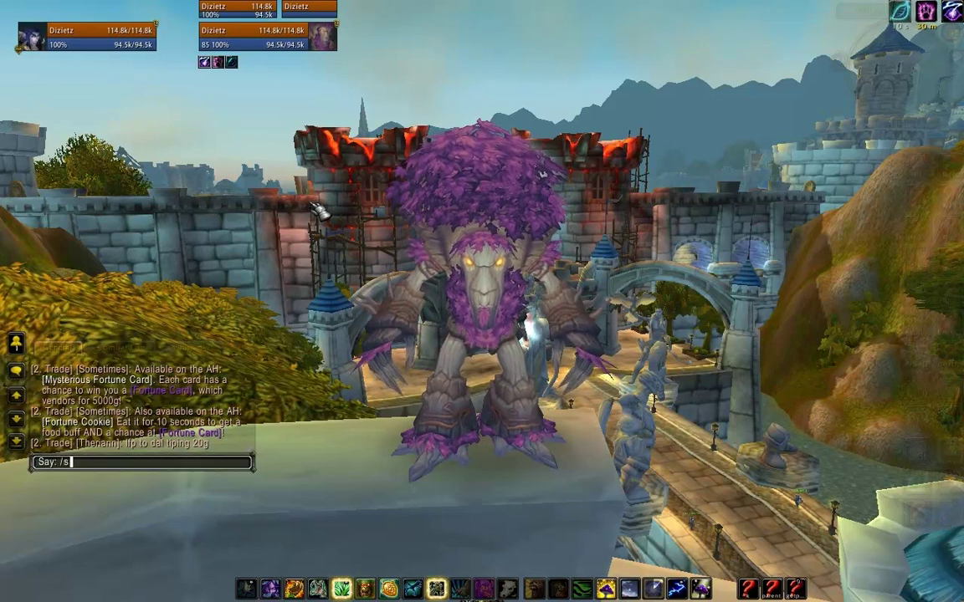
pyautogui.write('uf')
pyautogui.press('Return')
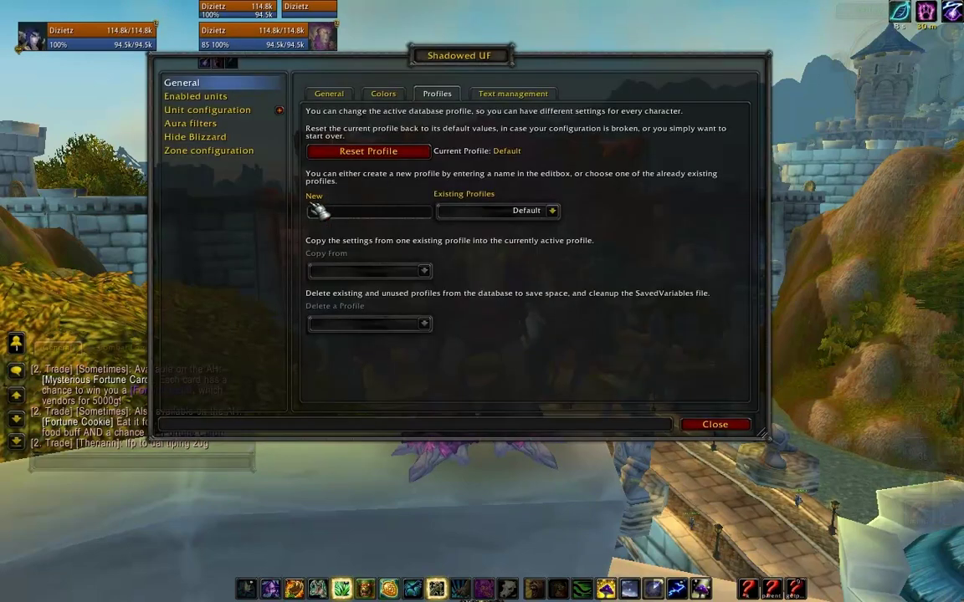
pyautogui.click(326, 93)
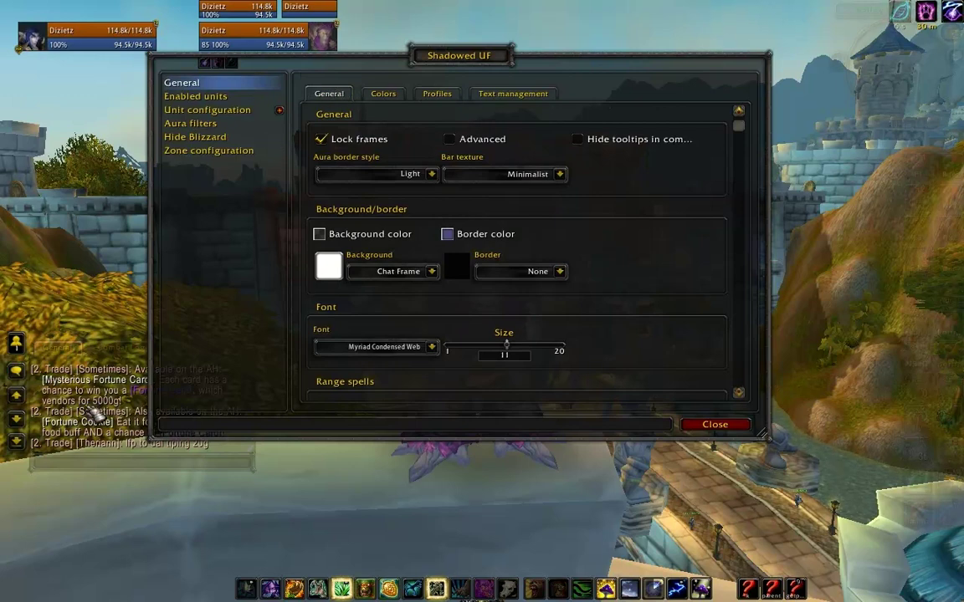
pyautogui.click(120, 346)
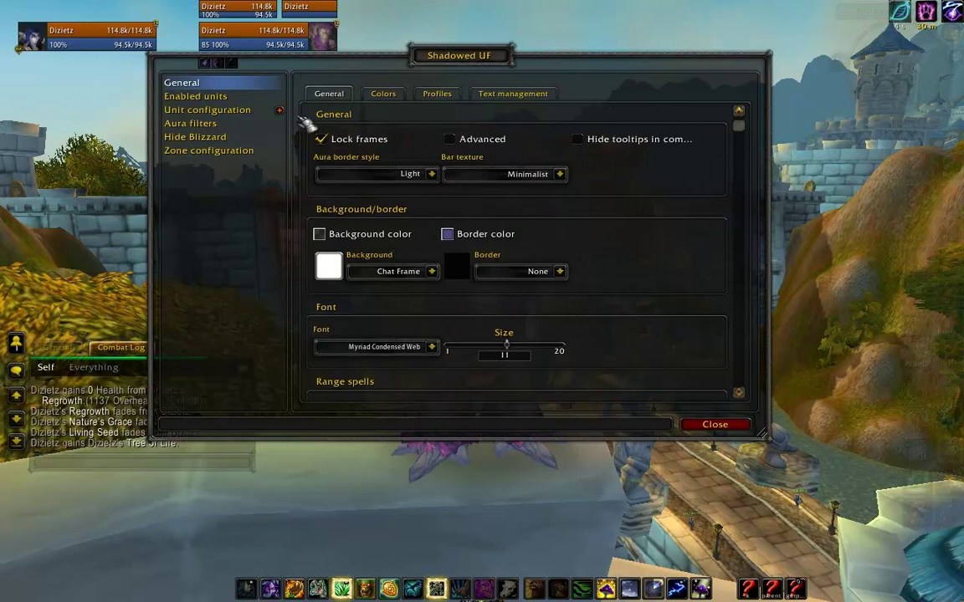
pyautogui.click(479, 147)
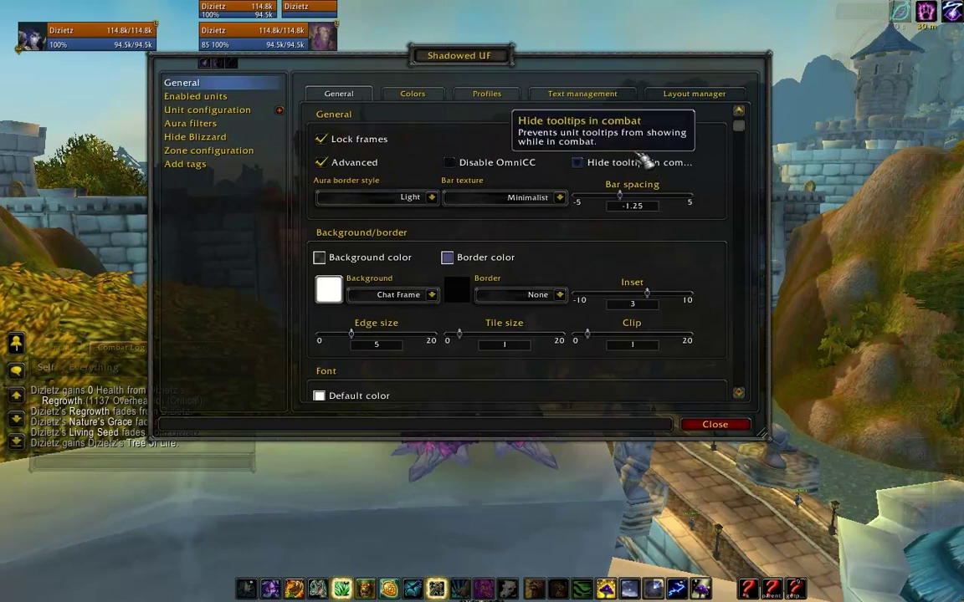
# In Enabled units, turn on Raid and Raid pet frames and turn off Boss frames
pyautogui.click(206, 99)
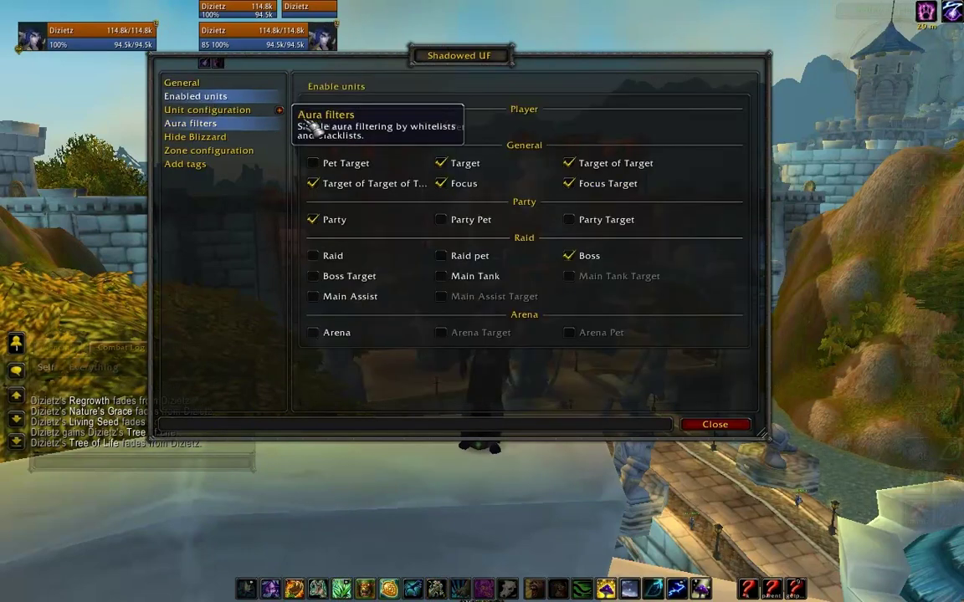
pyautogui.click(236, 110)
pyautogui.click(219, 97)
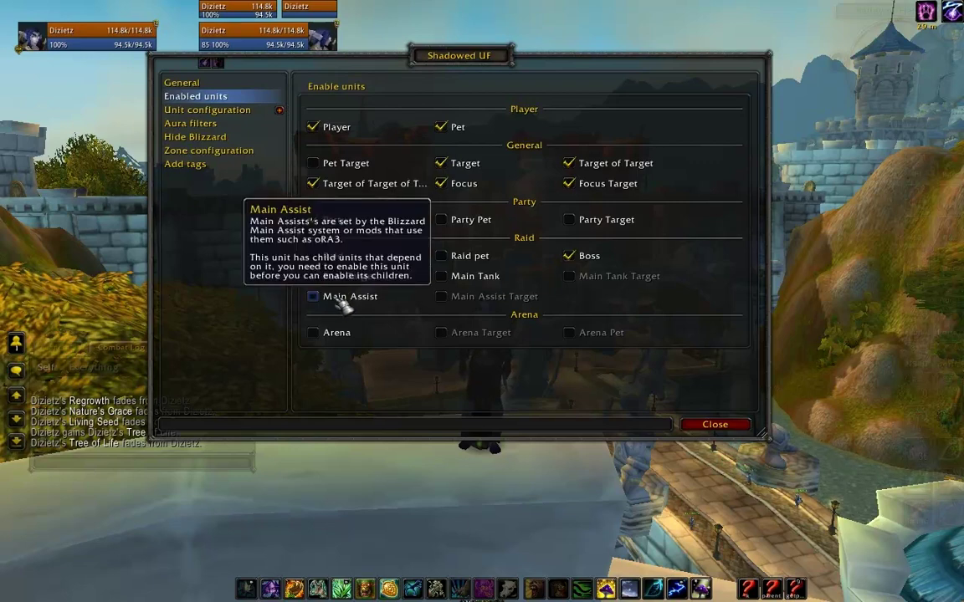
pyautogui.click(332, 256)
pyautogui.click(460, 256)
pyautogui.click(615, 265)
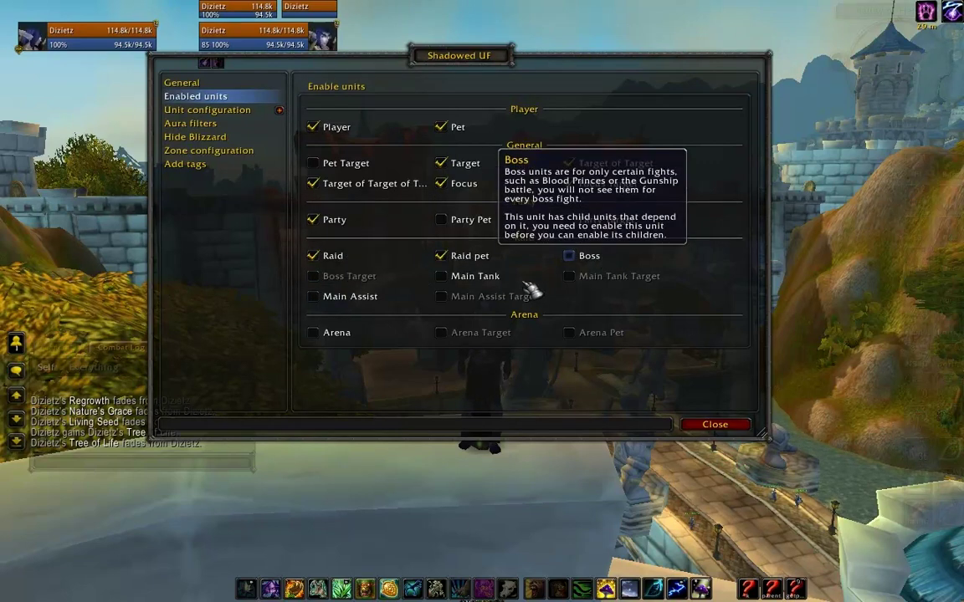
# Enable Arena, Arena Target and Arena Pet frames; disable Target of Target of Target and Party
pyautogui.click(378, 339)
pyautogui.click(473, 337)
pyautogui.click(569, 333)
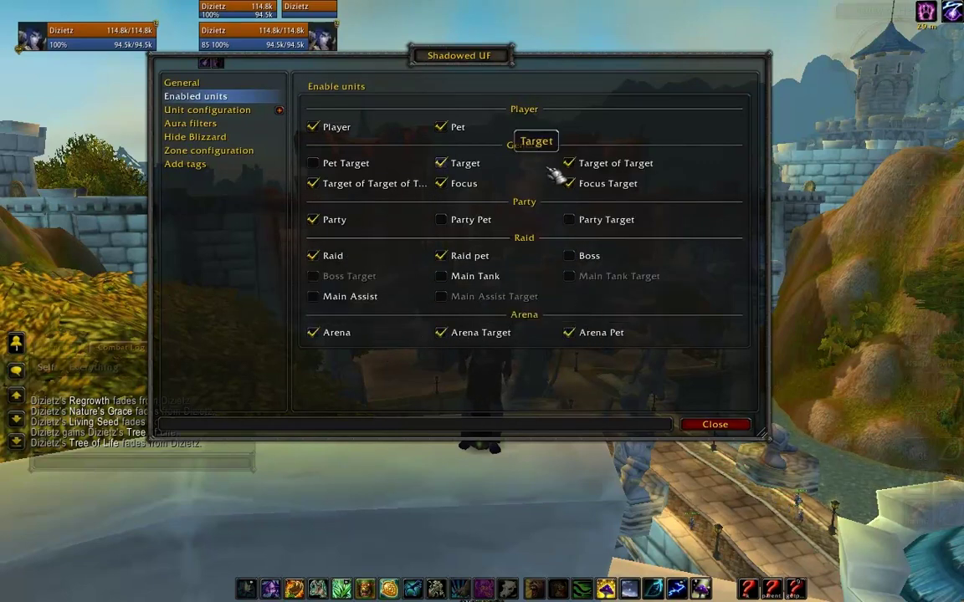
pyautogui.click(351, 183)
pyautogui.click(328, 220)
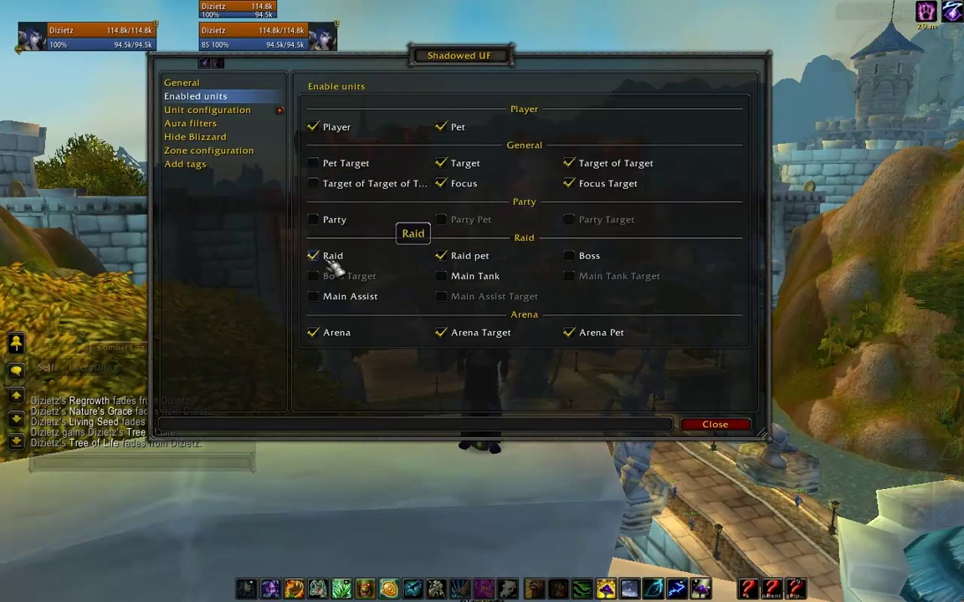
pyautogui.moveTo(471, 57); pyautogui.dragTo(507, 95)
# Open the Global configuration page under Unit configuration
pyautogui.click(283, 149)
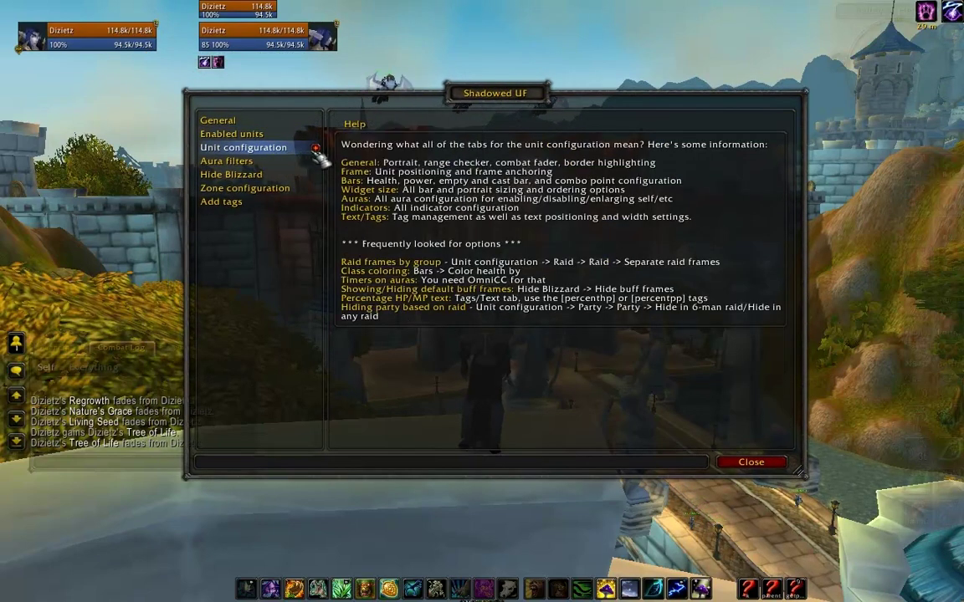
pyautogui.click(315, 148)
pyautogui.click(281, 136)
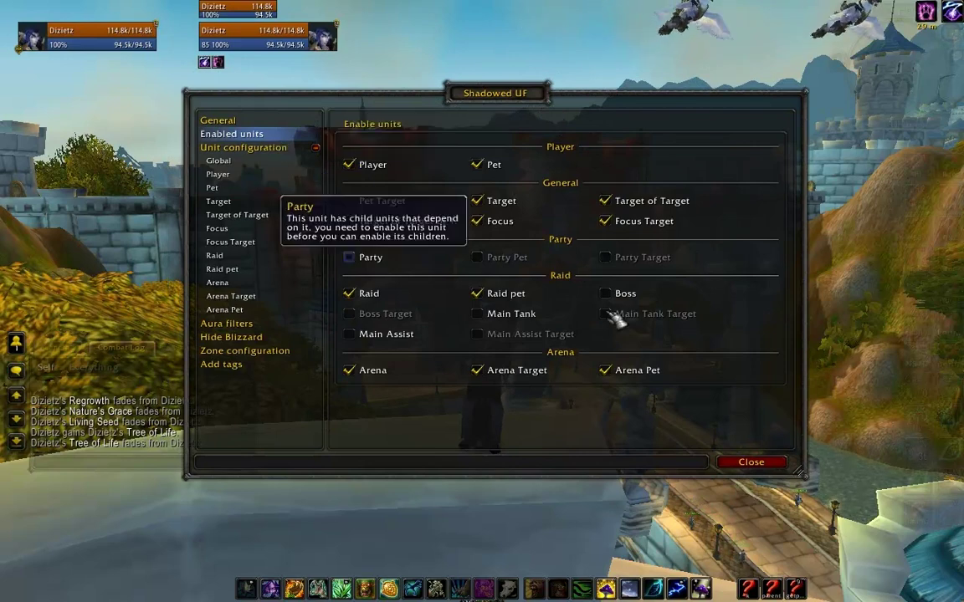
pyautogui.click(237, 163)
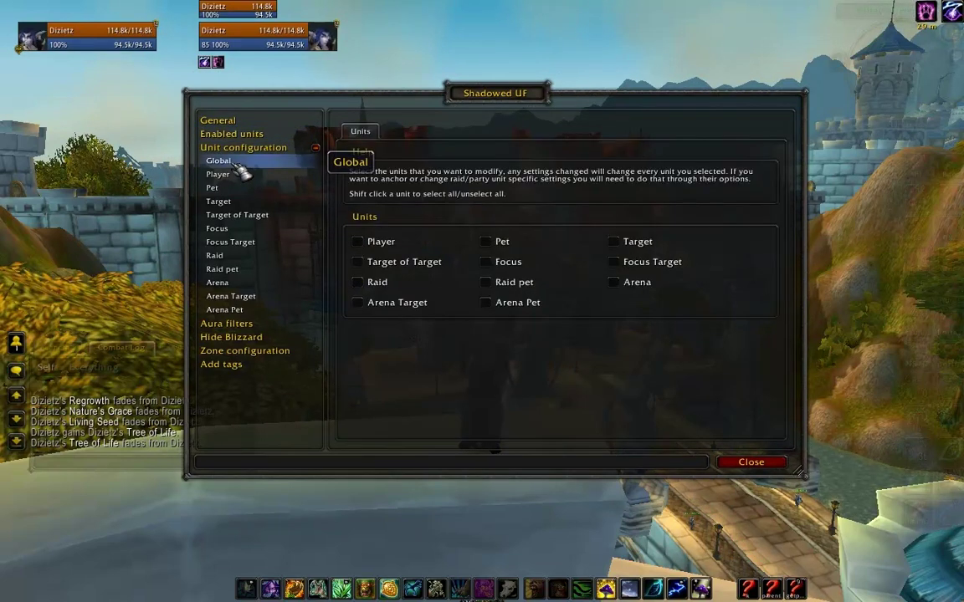
pyautogui.click(272, 150)
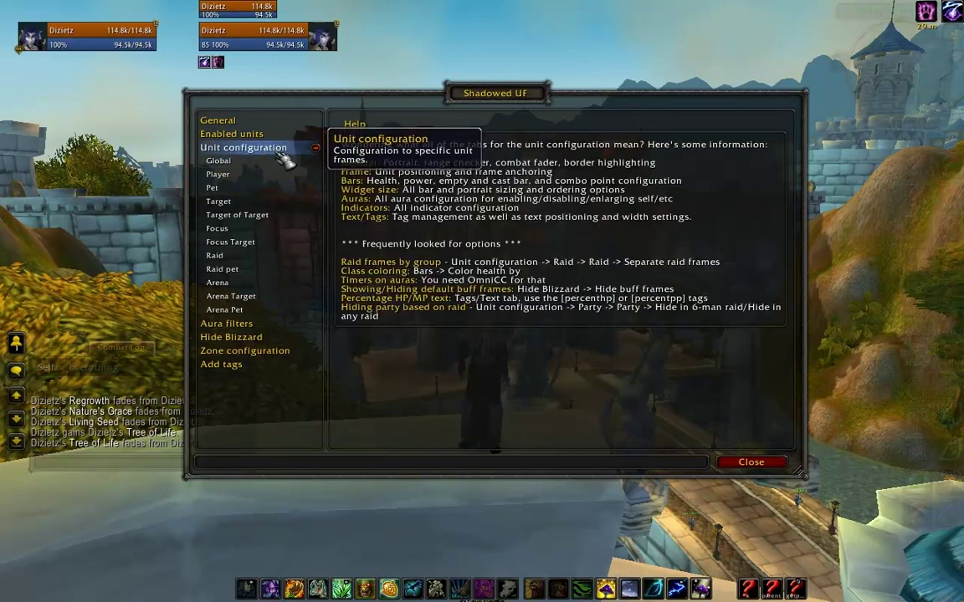
pyautogui.click(280, 161)
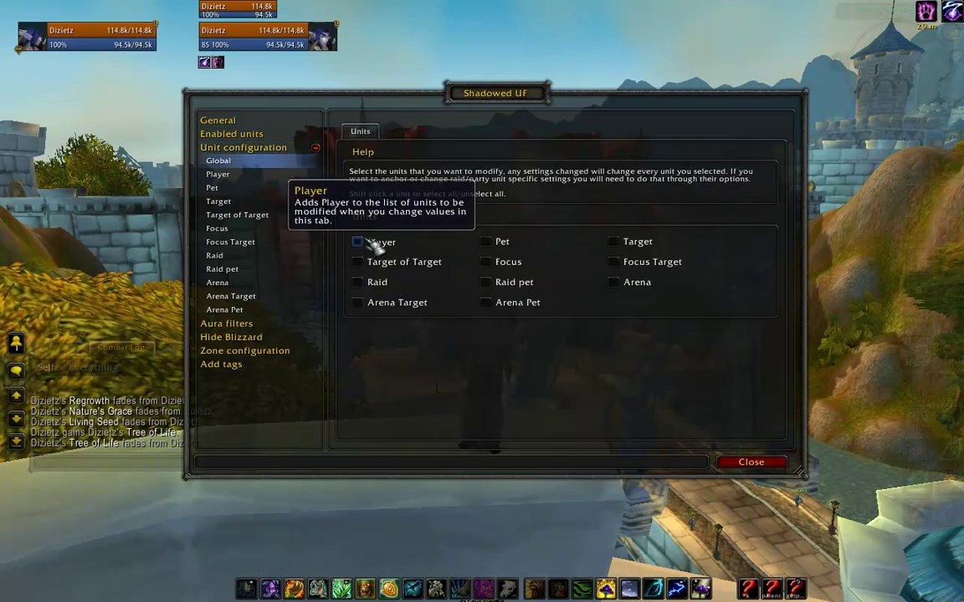
# Include Player, Pet, Focus, Focus Target, Target of Target, Raid, Raid pet, Arena Target and Arena Pet
pyautogui.click(368, 241)
pyautogui.click(372, 263)
pyautogui.click(376, 282)
pyautogui.click(373, 302)
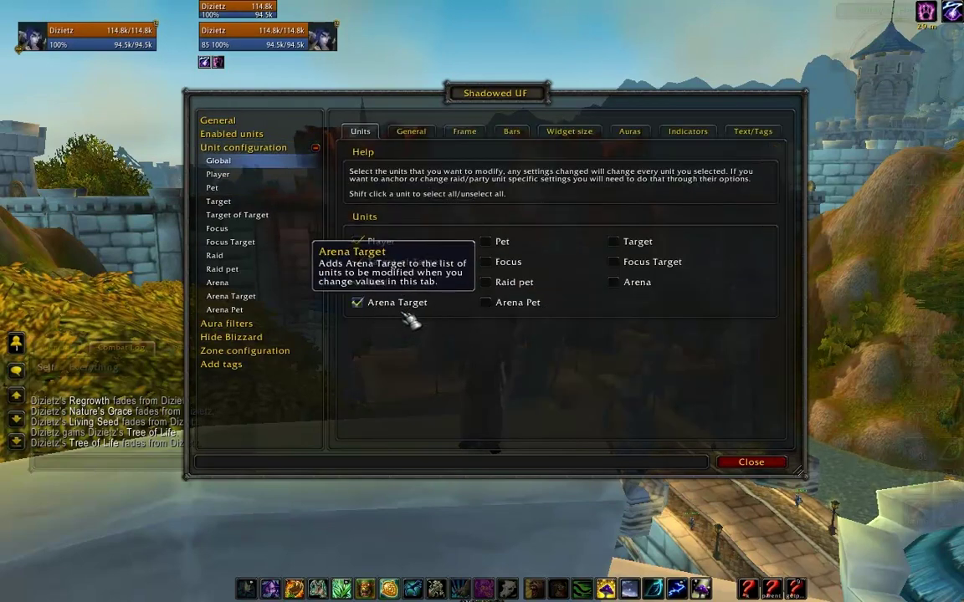
pyautogui.click(498, 303)
pyautogui.click(497, 282)
pyautogui.click(507, 264)
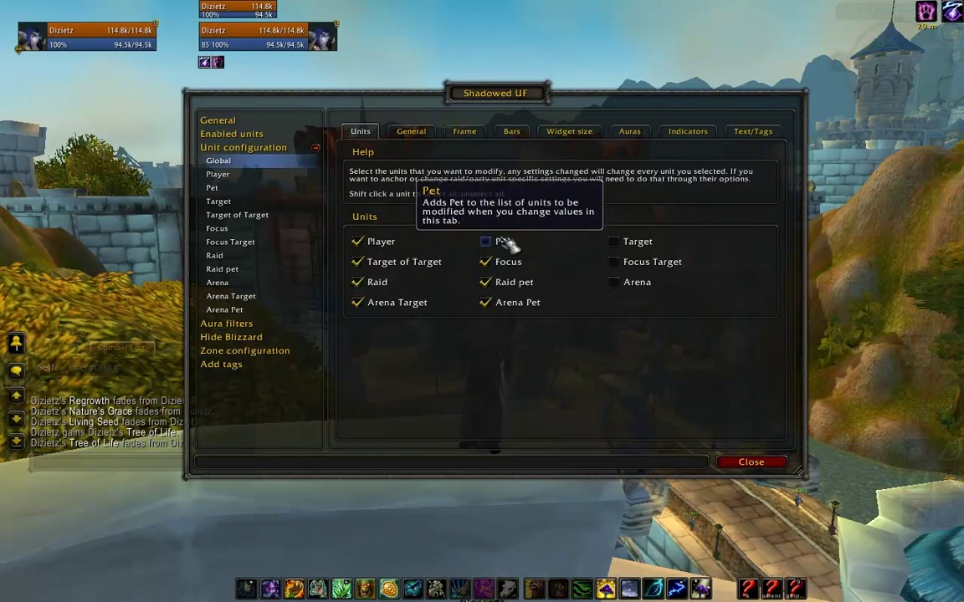
pyautogui.click(506, 243)
pyautogui.click(618, 262)
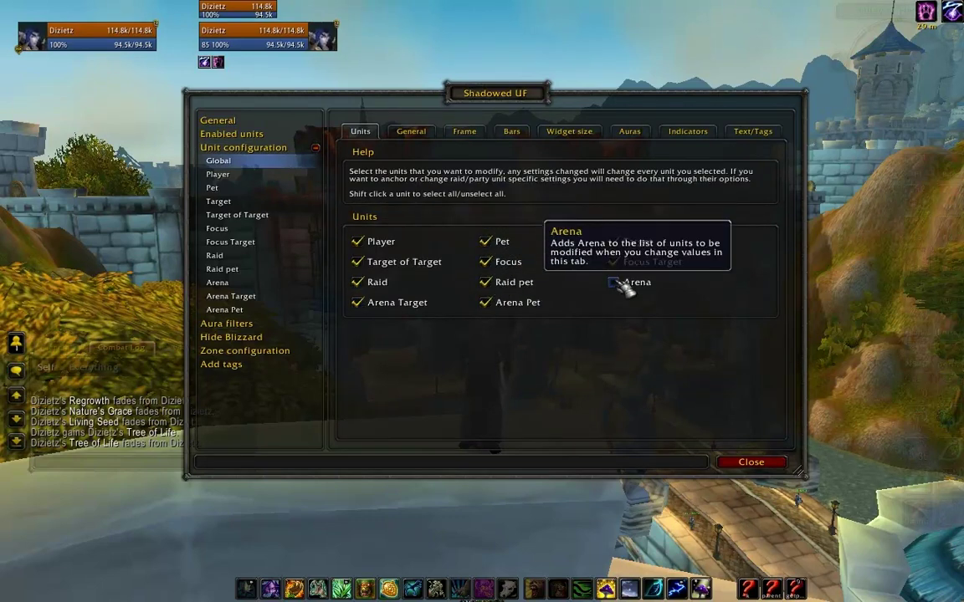
pyautogui.click(411, 132)
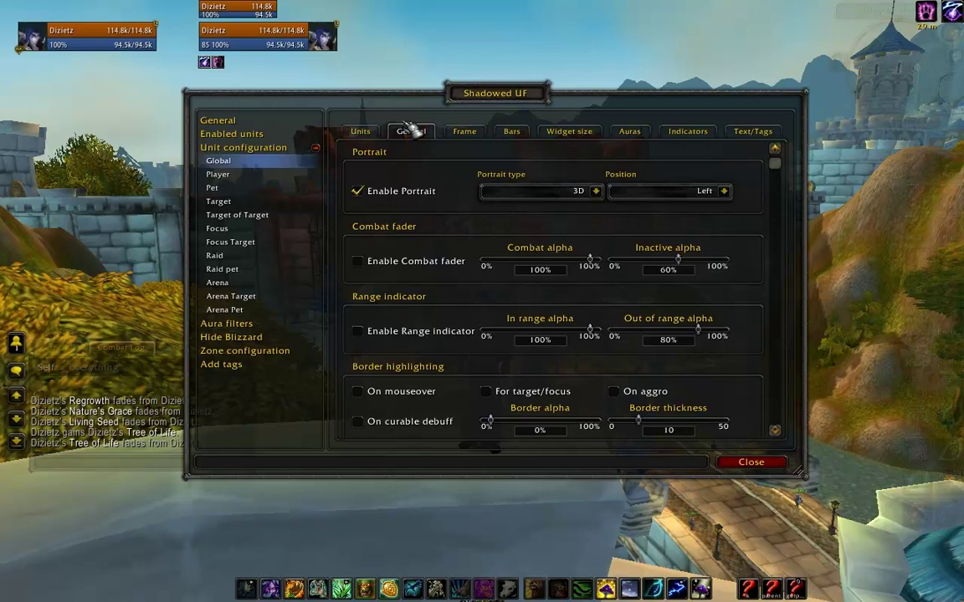
# Turn off portraits and turn on the range indicator, checking it on a Stormwind guard
pyautogui.click(386, 192)
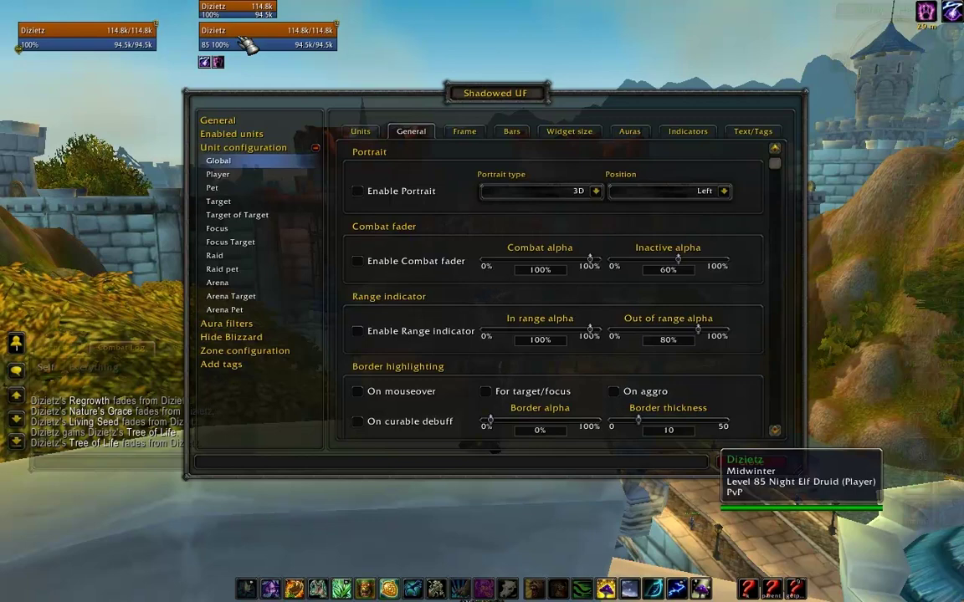
pyautogui.click(408, 332)
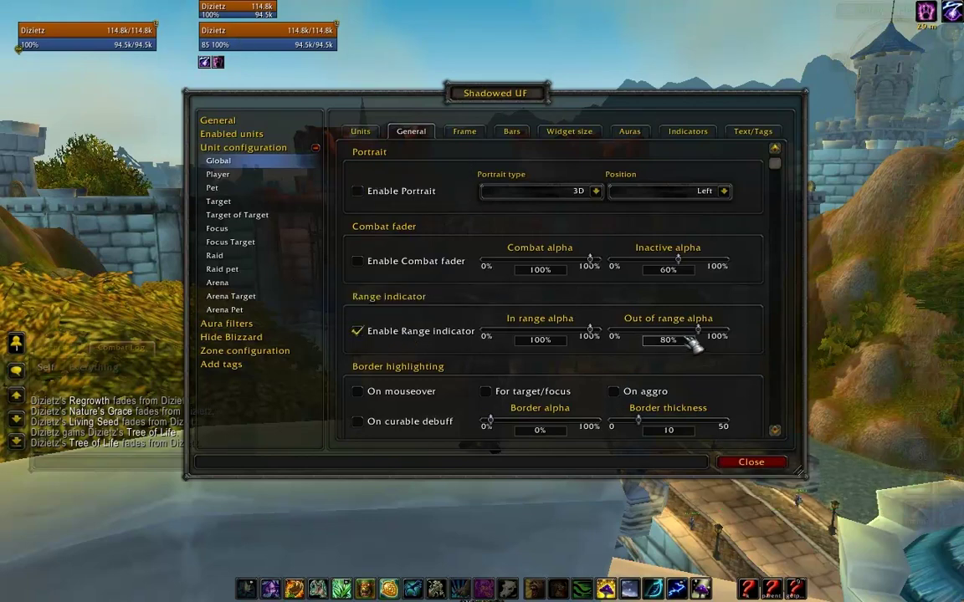
pyautogui.scroll(-3, 690, 334)
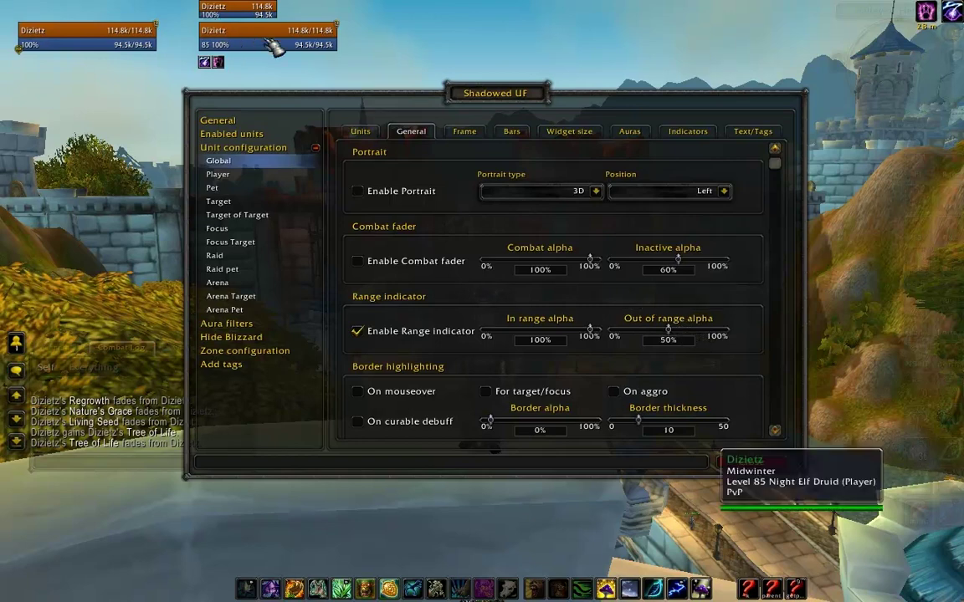
pyautogui.click(698, 527)
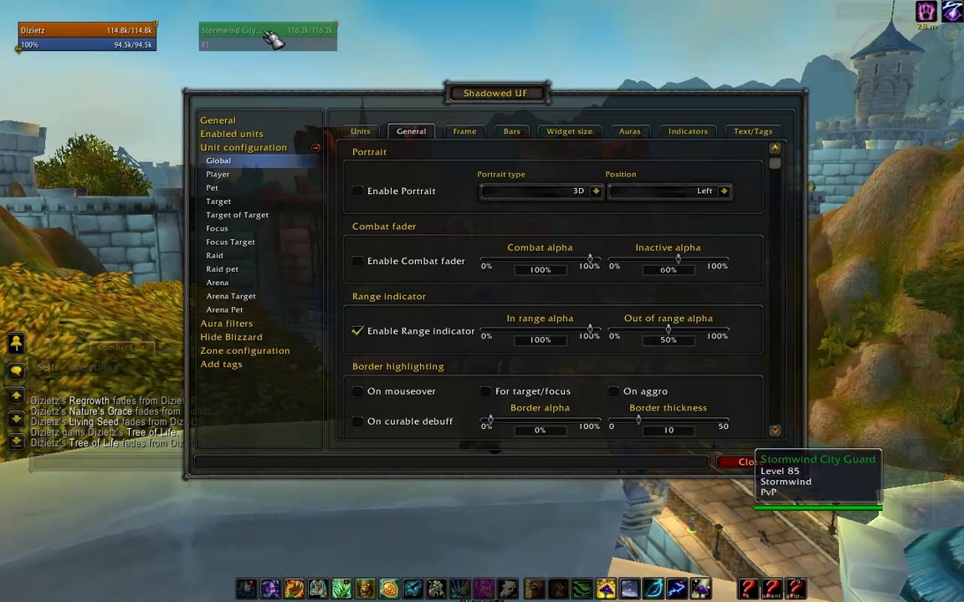
pyautogui.click(99, 48)
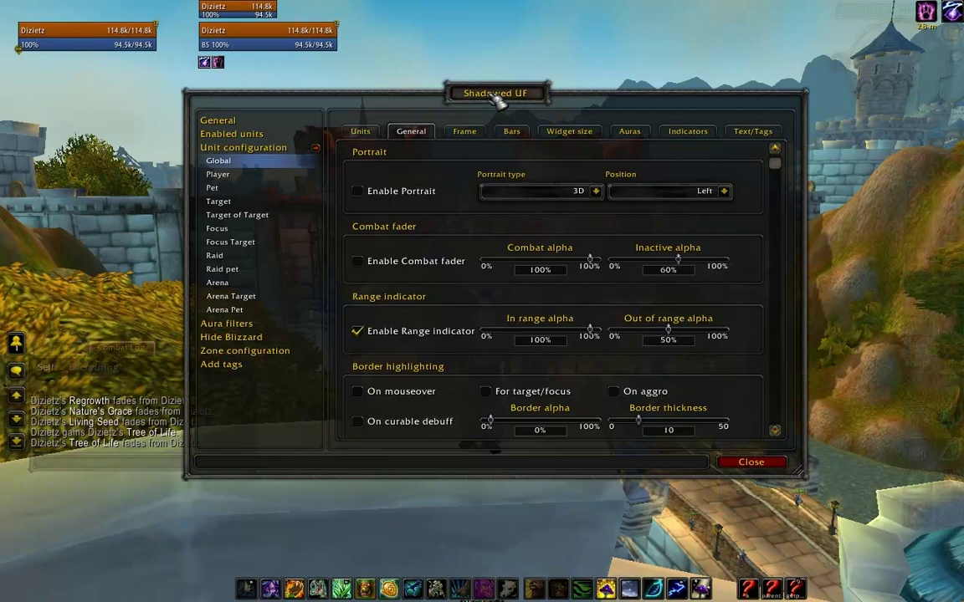
# Disable combat text in the global unit settings
pyautogui.moveTo(496, 97); pyautogui.dragTo(483, 77)
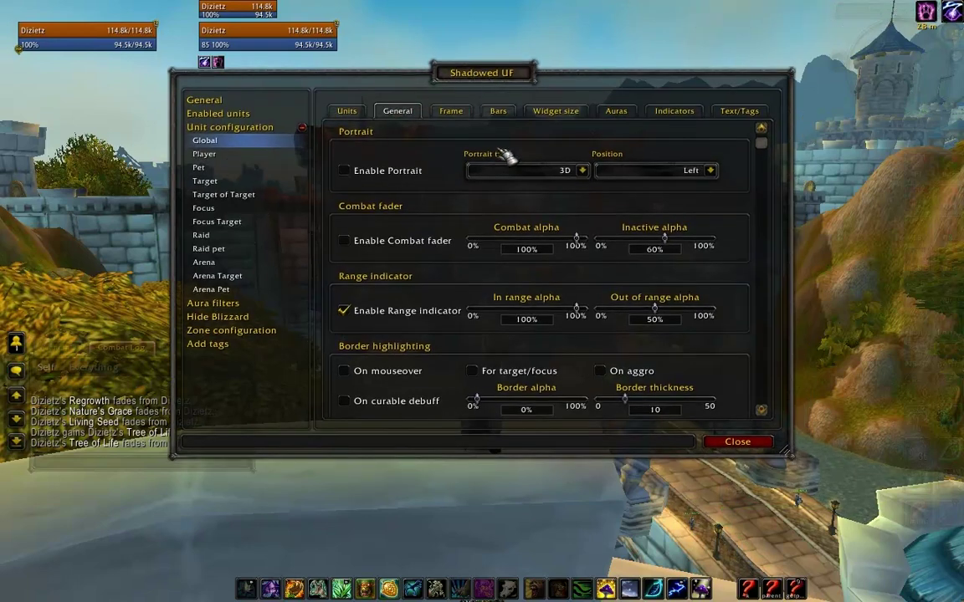
pyautogui.scroll(-3, 506, 155)
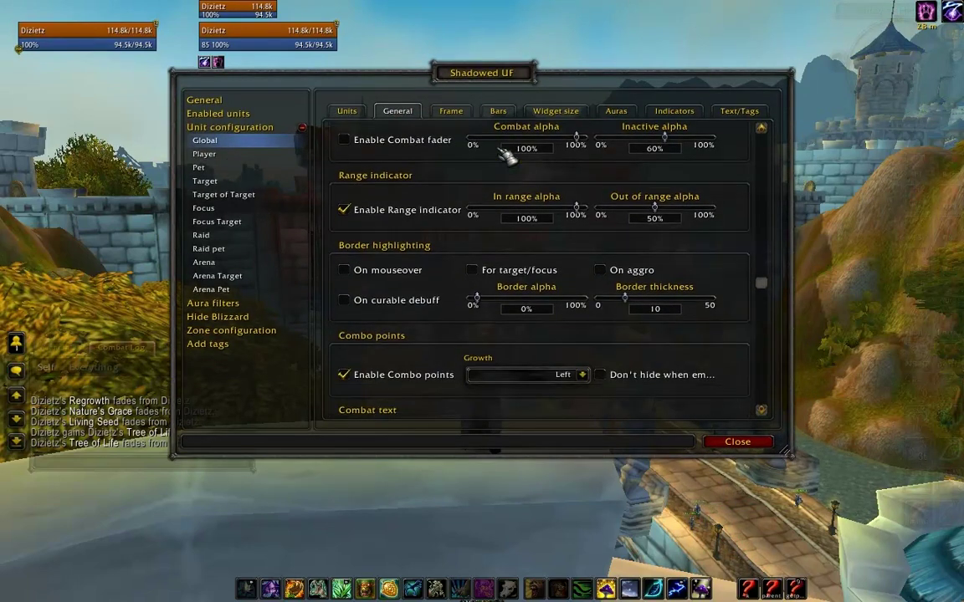
pyautogui.scroll(-3, 507, 153)
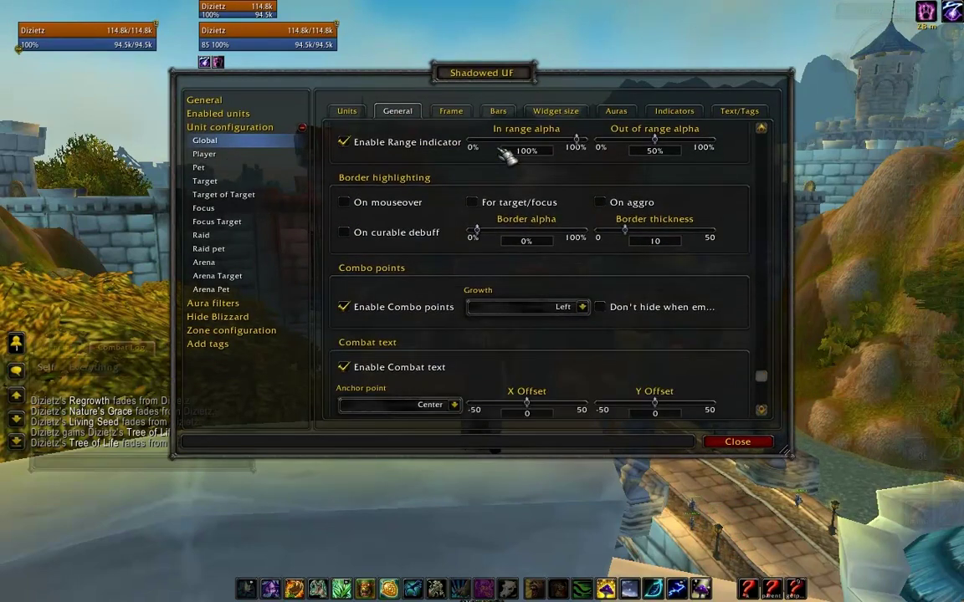
pyautogui.click(410, 354)
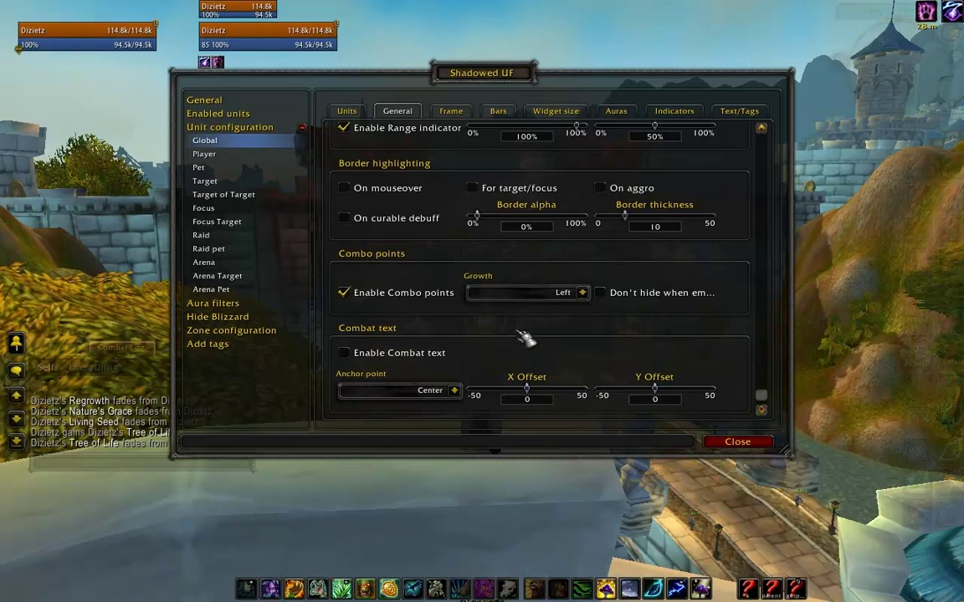
pyautogui.scroll(3, 589, 335)
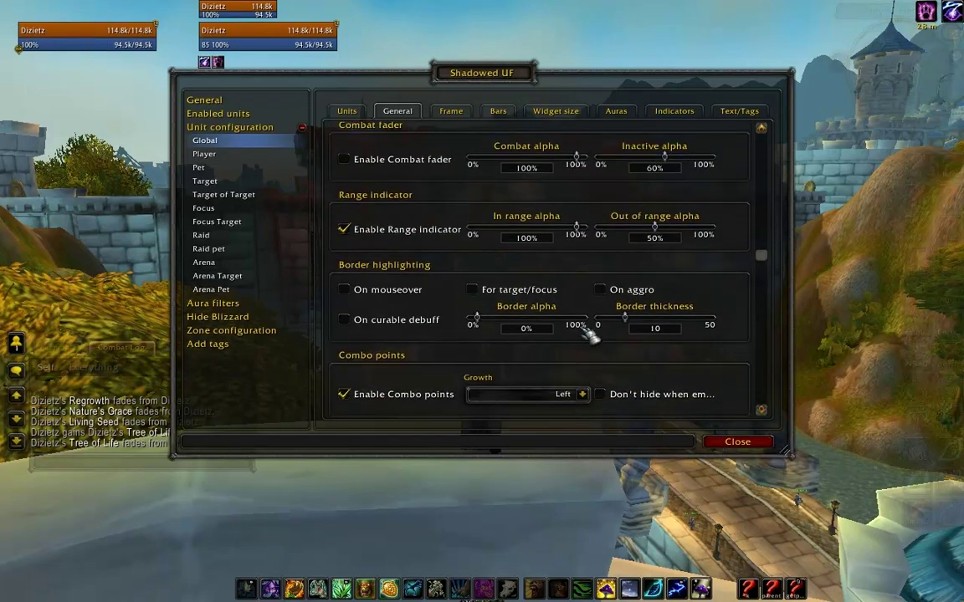
pyautogui.scroll(3, 588, 331)
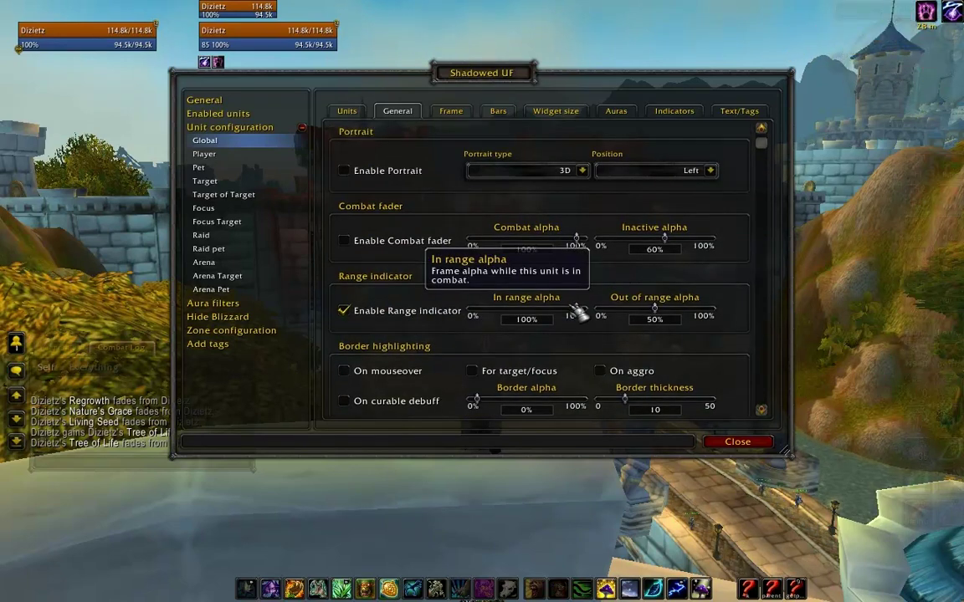
# Enable the cast bar for all global units in the Bars settings
pyautogui.click(403, 113)
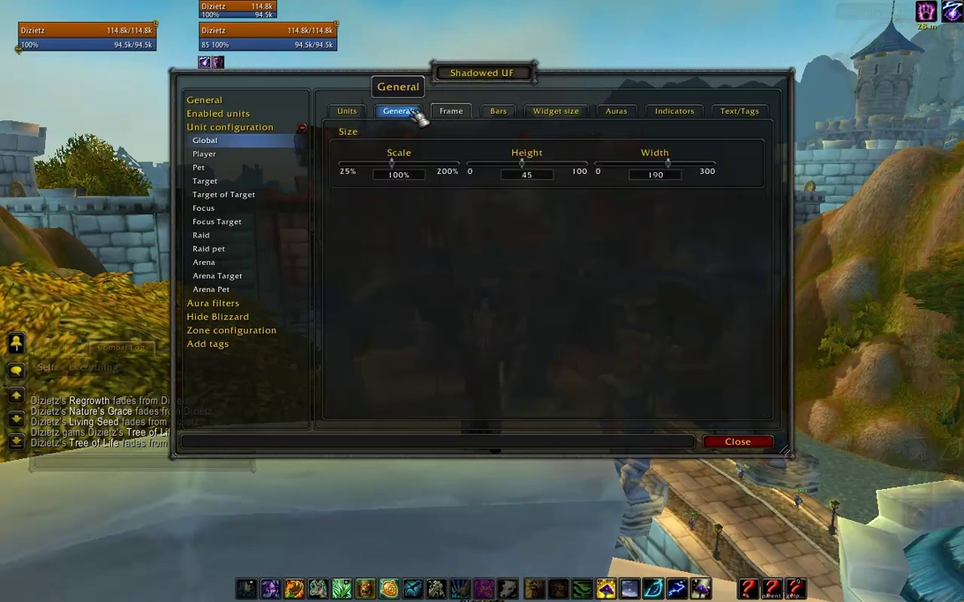
pyautogui.click(452, 114)
pyautogui.click(497, 113)
pyautogui.scroll(-3, 501, 158)
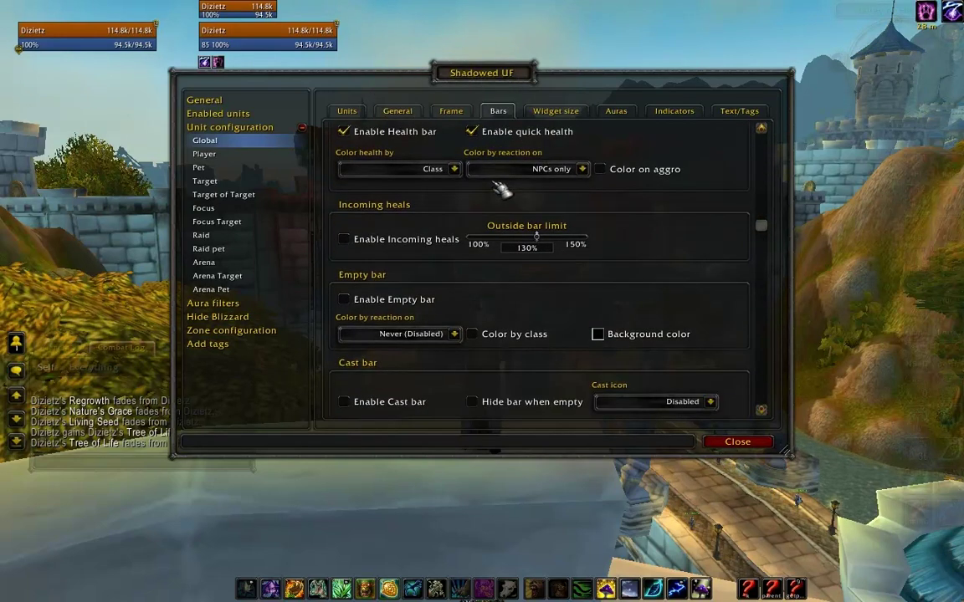
pyautogui.click(378, 406)
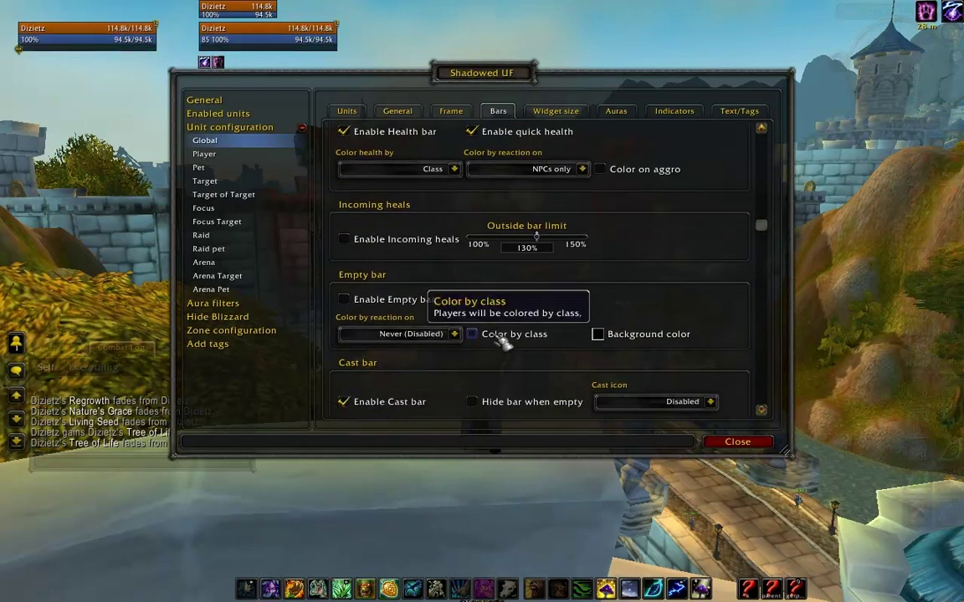
pyautogui.scroll(-1, 535, 332)
pyautogui.scroll(-1, 552, 324)
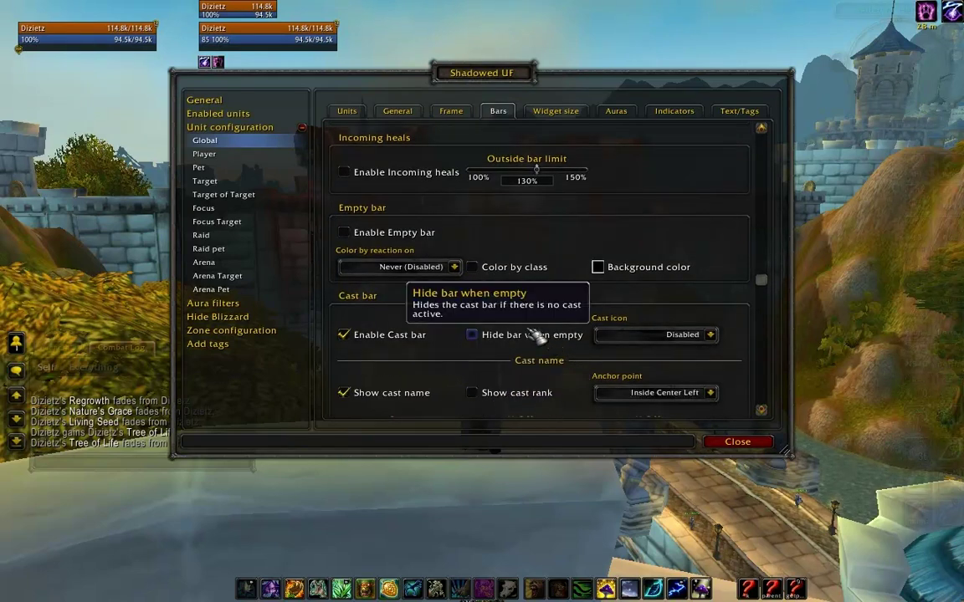
pyautogui.scroll(3, 543, 309)
pyautogui.scroll(2, 545, 305)
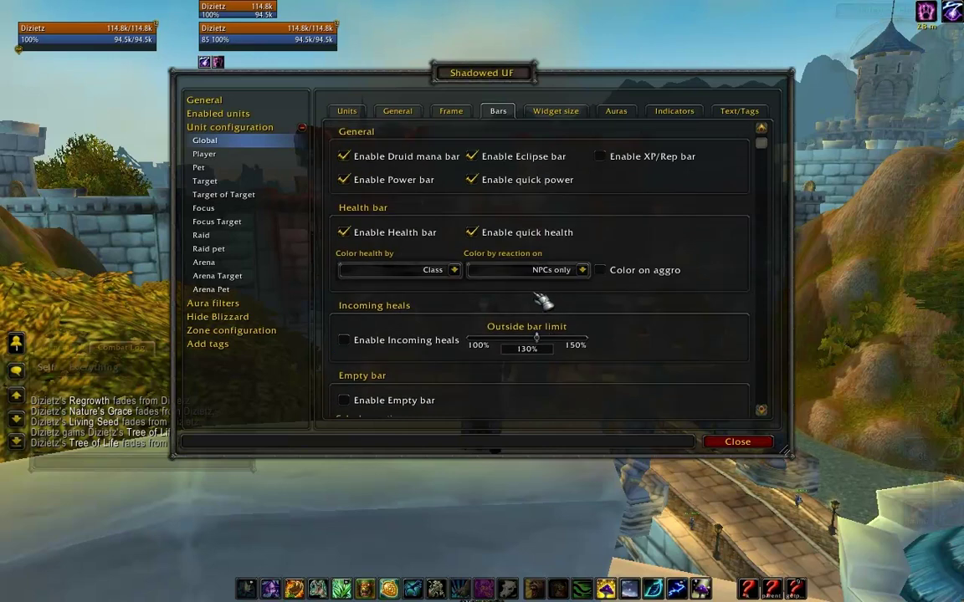
pyautogui.click(556, 113)
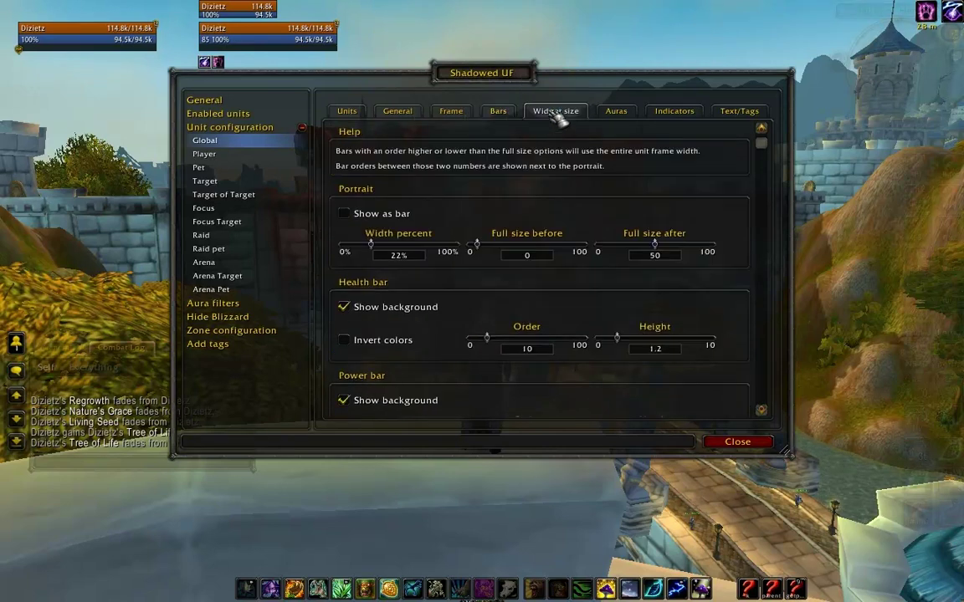
# Enable debuffs and position them at Bottom Right
pyautogui.click(615, 112)
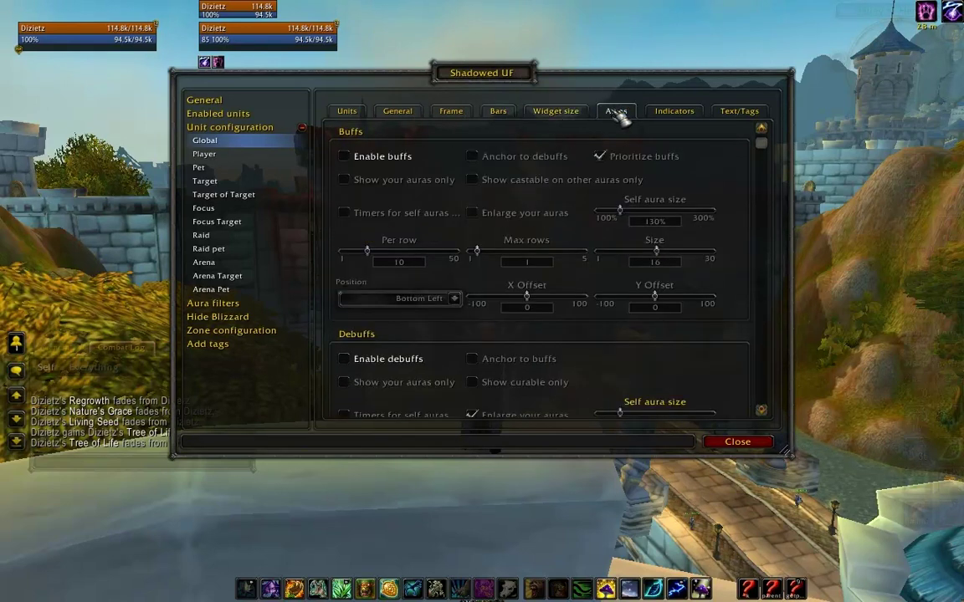
pyautogui.click(378, 362)
pyautogui.scroll(-3, 418, 334)
pyautogui.click(456, 402)
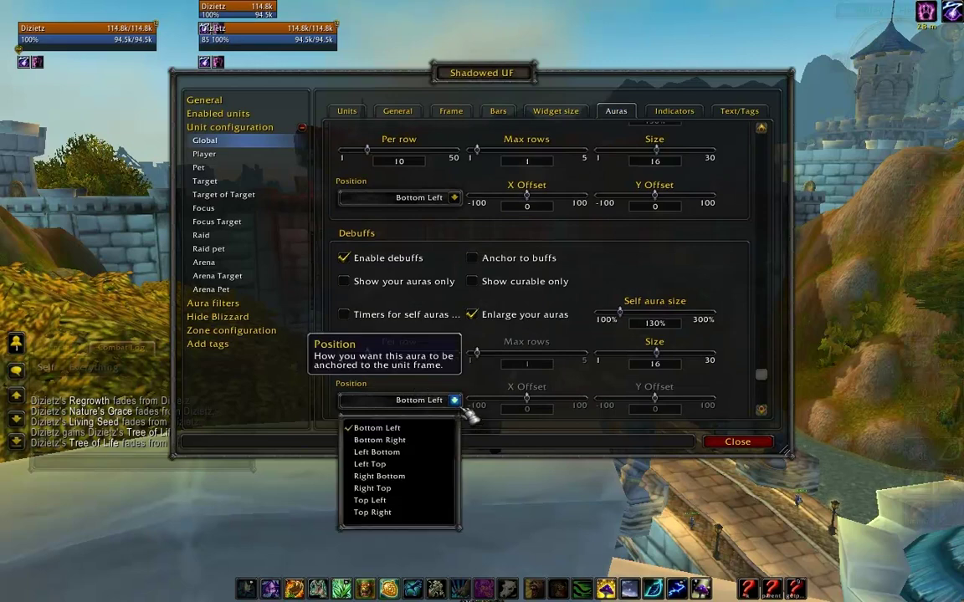
pyautogui.click(403, 442)
# Set buffs and debuffs to 4 per row and stop enlarging your own auras
pyautogui.scroll(1, 485, 284)
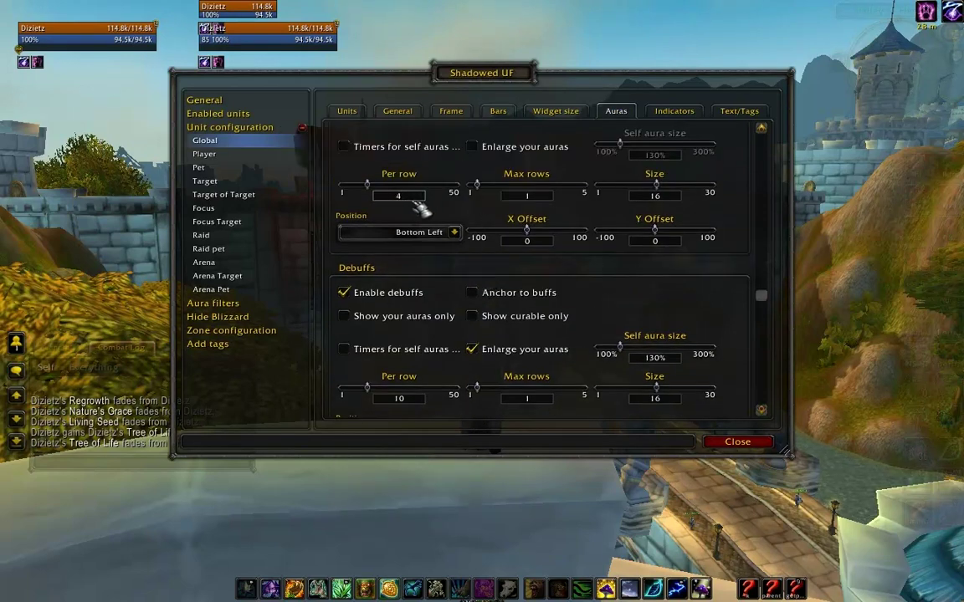
pyautogui.press('Return')
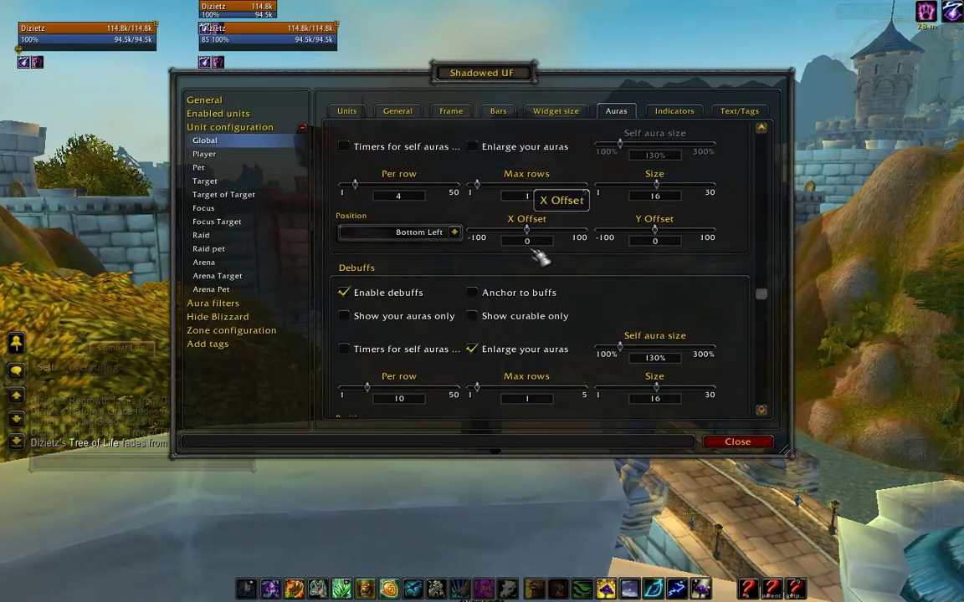
pyautogui.scroll(-1, 468, 335)
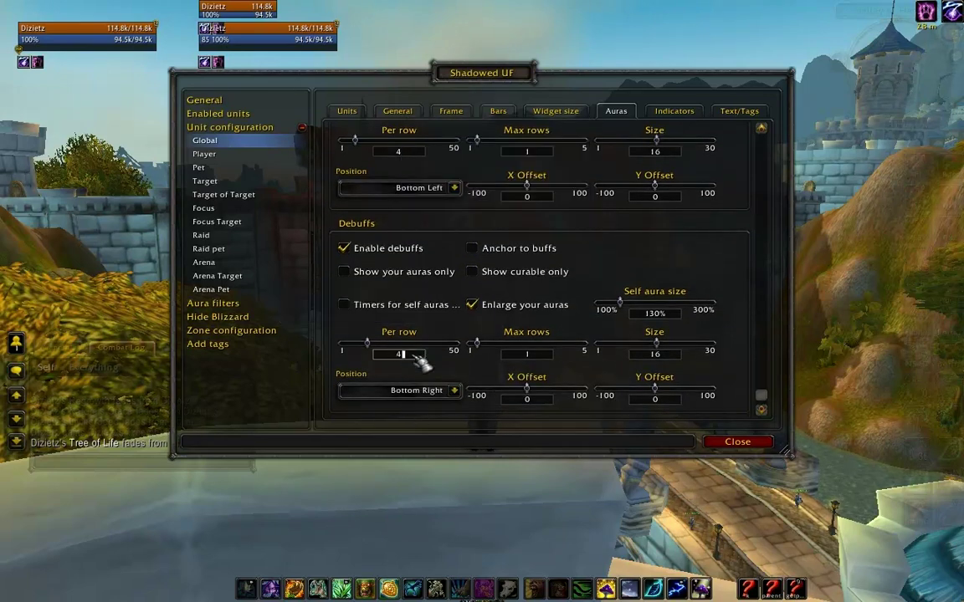
pyautogui.click(548, 358)
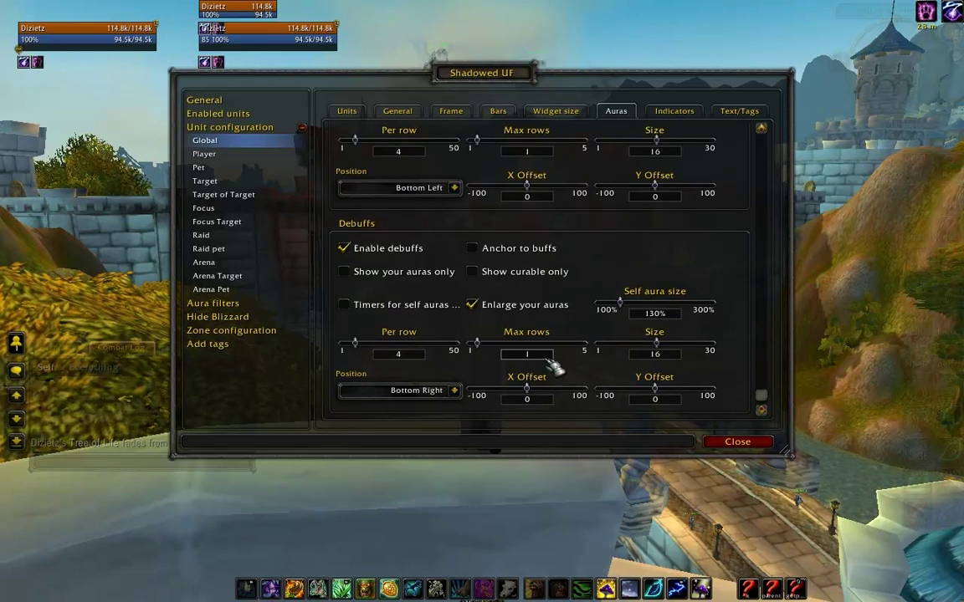
pyautogui.click(473, 304)
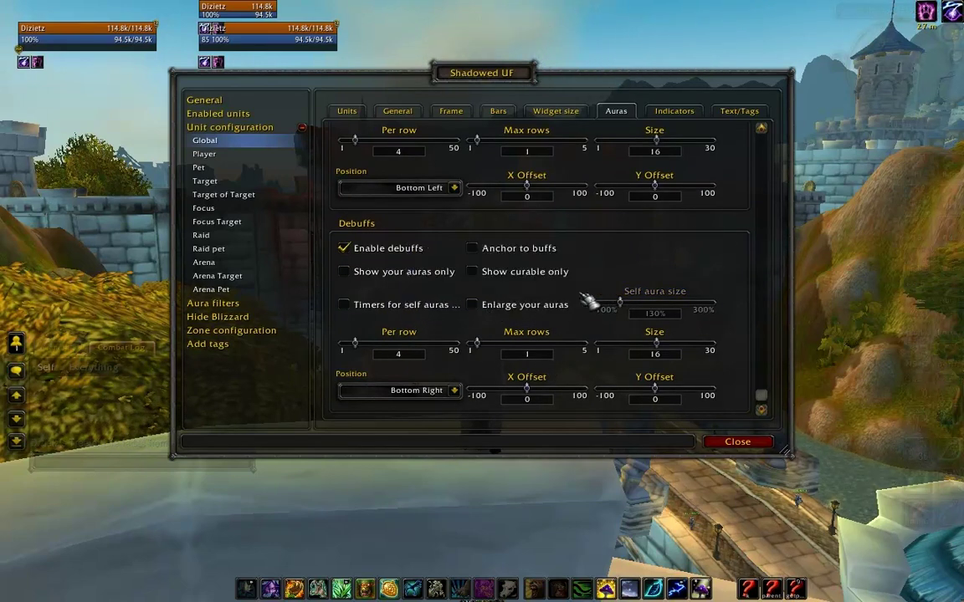
pyautogui.click(209, 101)
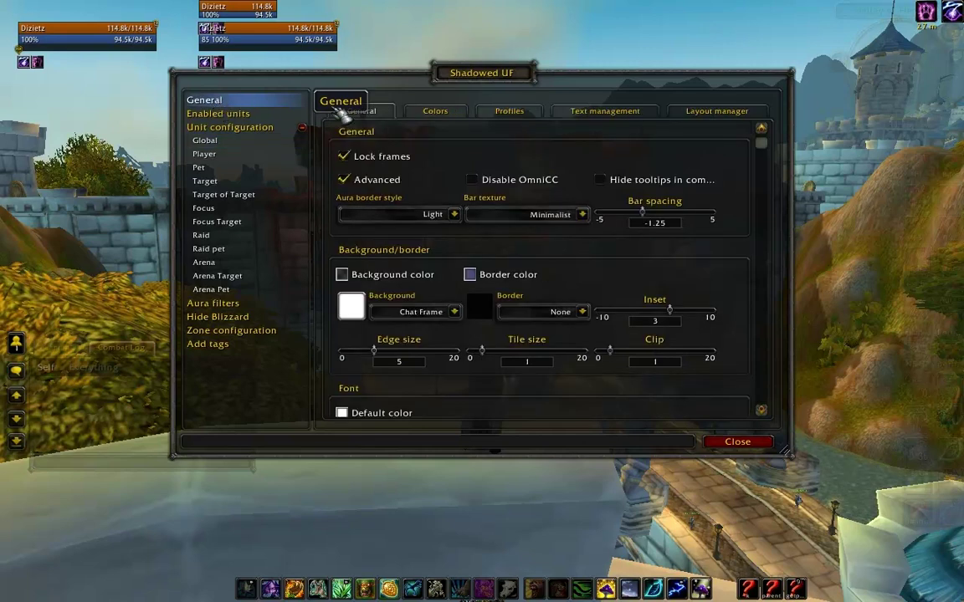
# Briefly unlock frames to preview test frames, relock them, and return to Global Auras
pyautogui.click(382, 161)
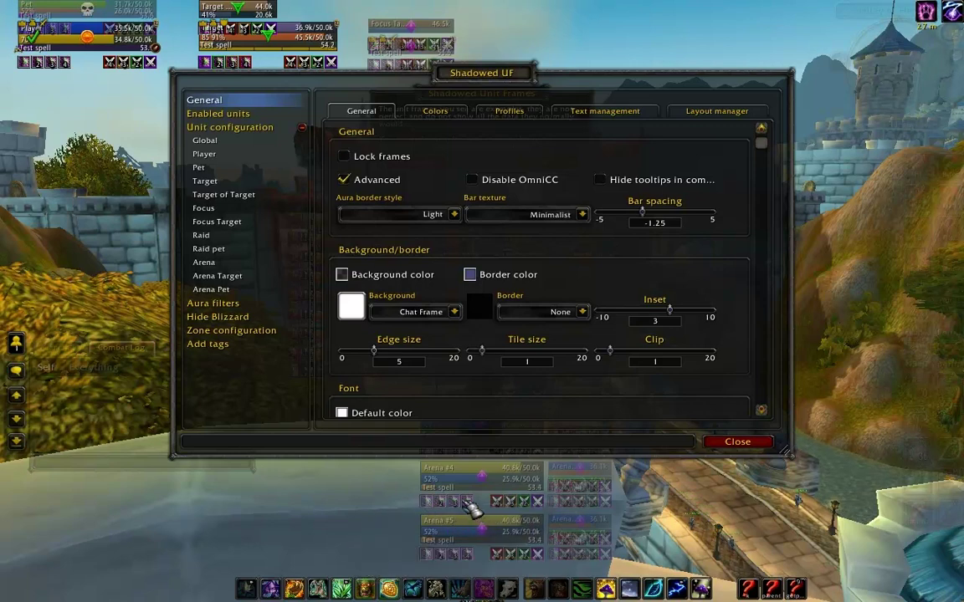
pyautogui.click(344, 157)
pyautogui.click(207, 140)
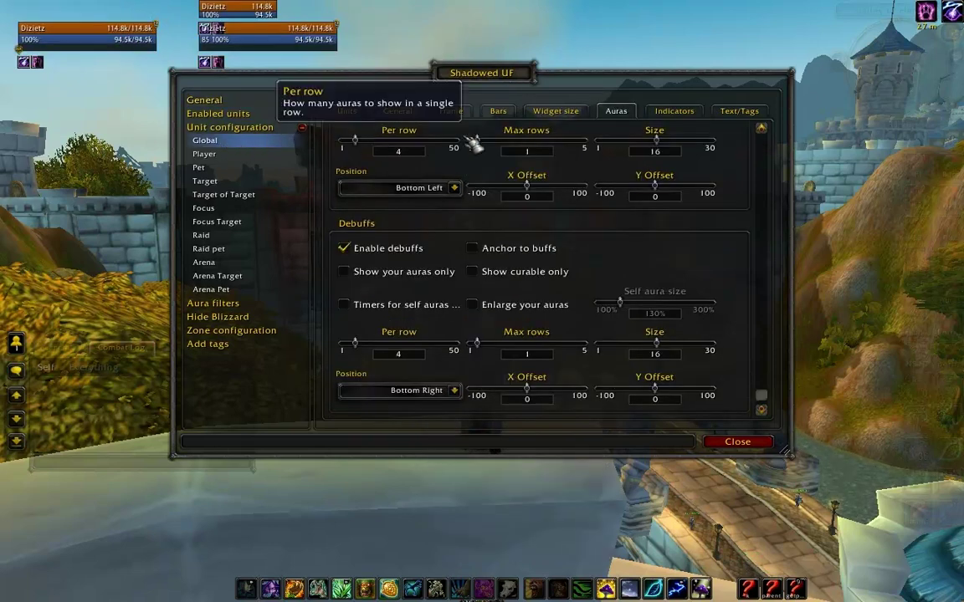
pyautogui.scroll(2, 610, 262)
pyautogui.scroll(1, 611, 262)
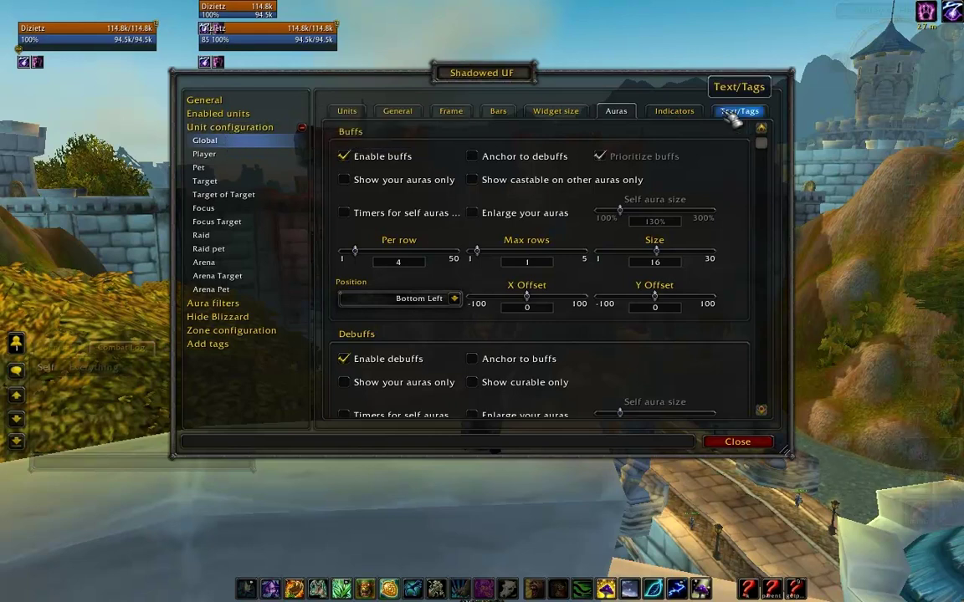
# Turn off the Dungeon role indicator and turn on the Happiness indicator
pyautogui.click(688, 115)
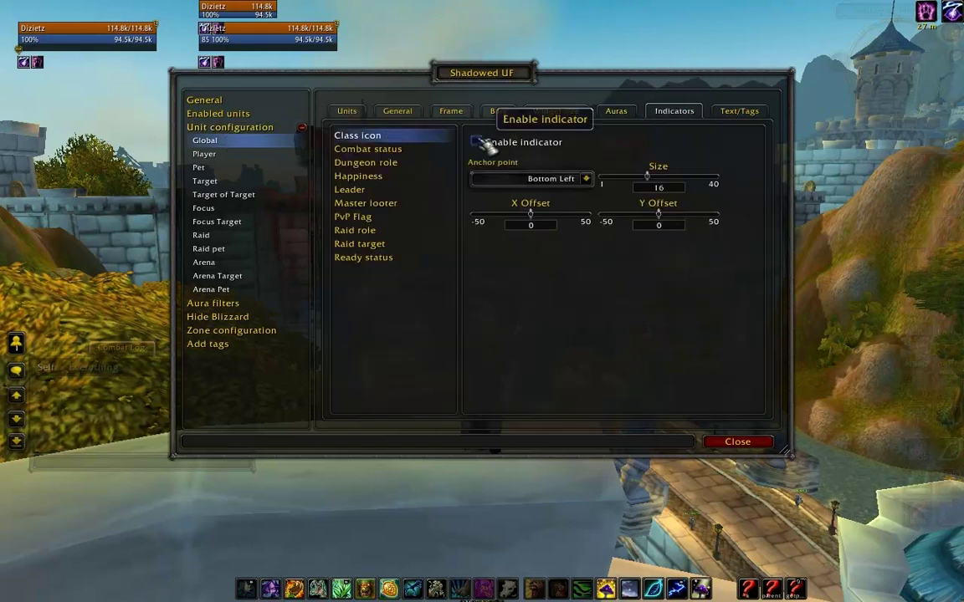
pyautogui.click(393, 149)
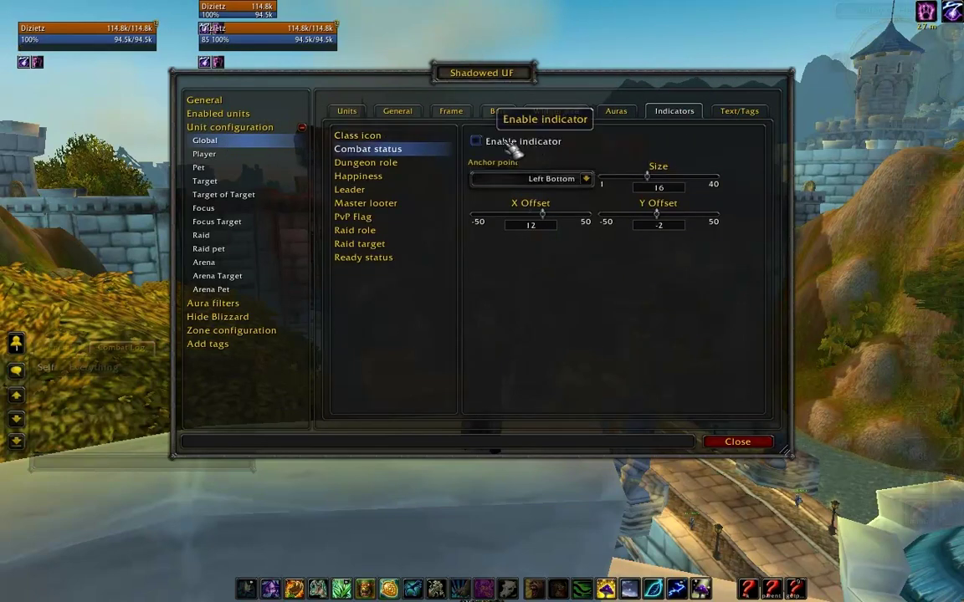
pyautogui.click(390, 165)
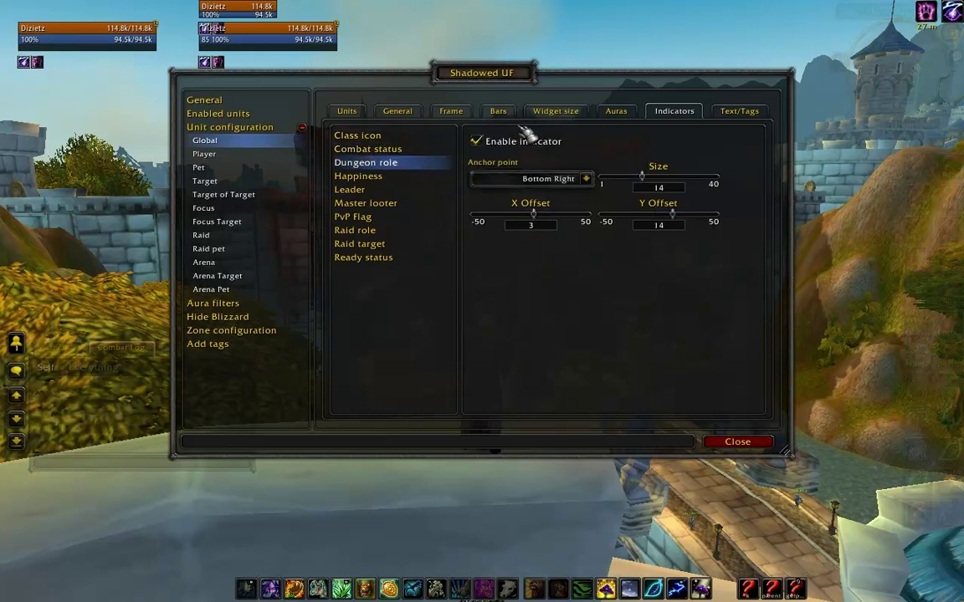
pyautogui.click(476, 141)
pyautogui.click(390, 175)
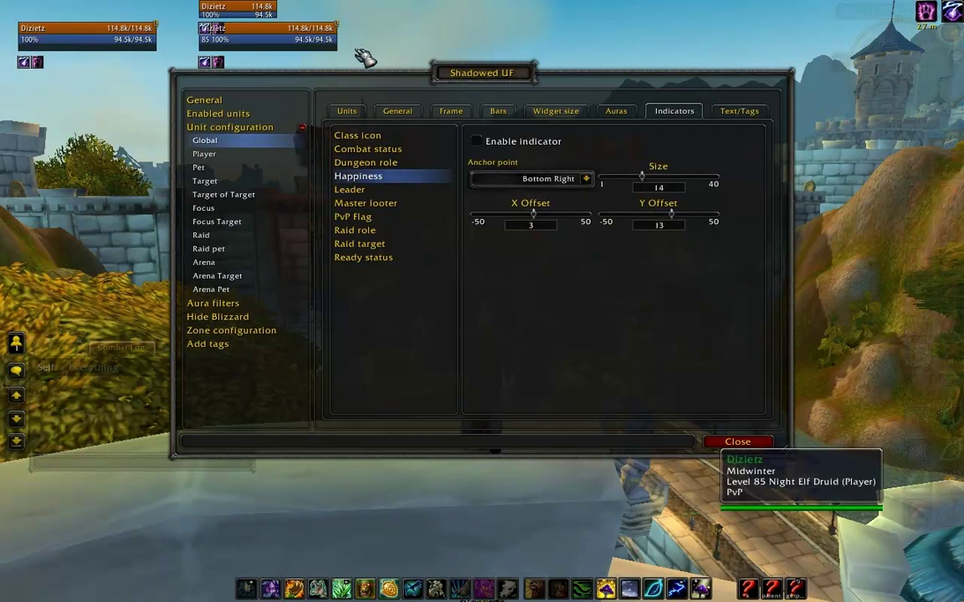
pyautogui.click(477, 141)
# Review the Leader, Master looter, PvP and Raid role indicators, then turn off Ready status
pyautogui.click(350, 189)
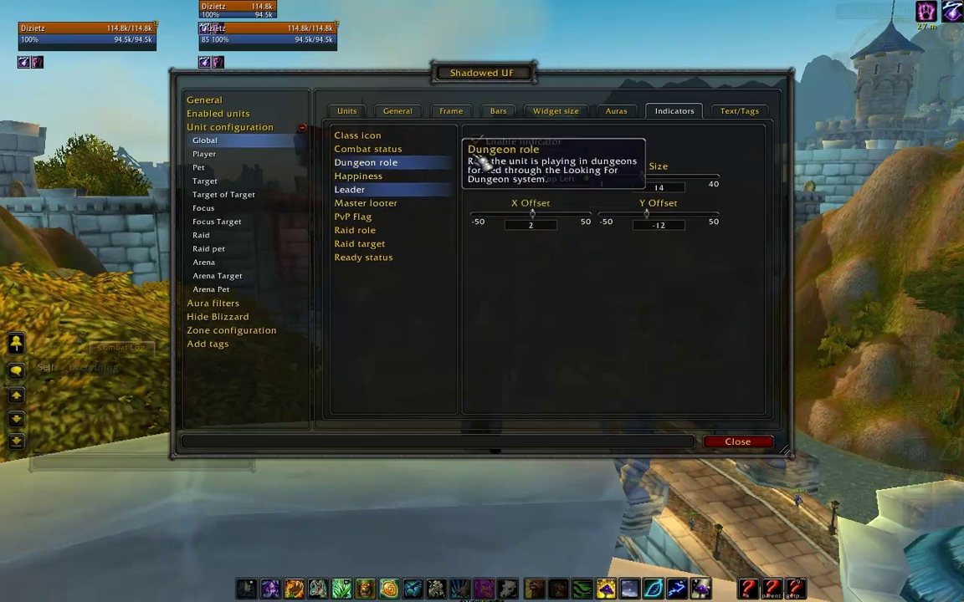
pyautogui.click(390, 205)
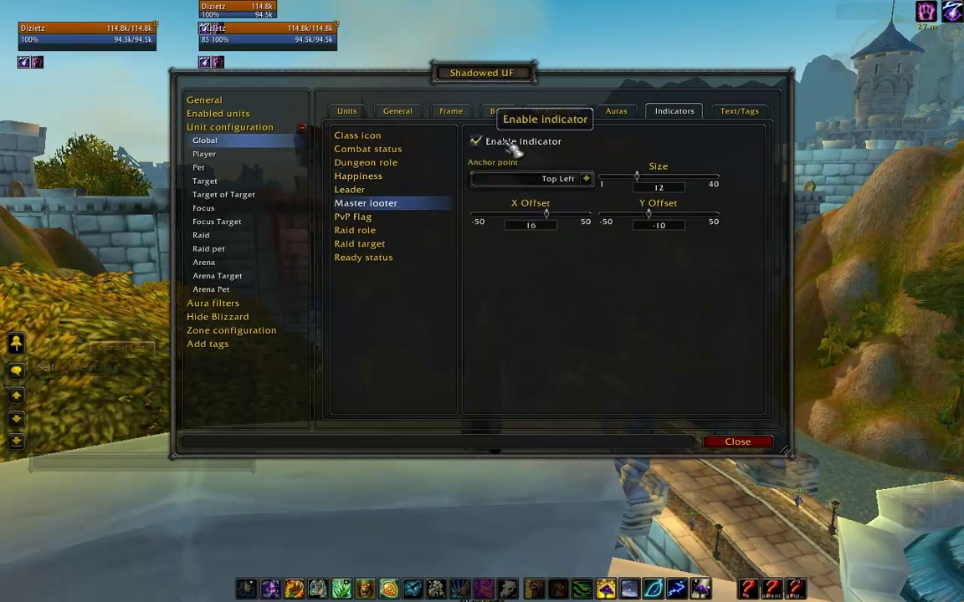
pyautogui.click(359, 217)
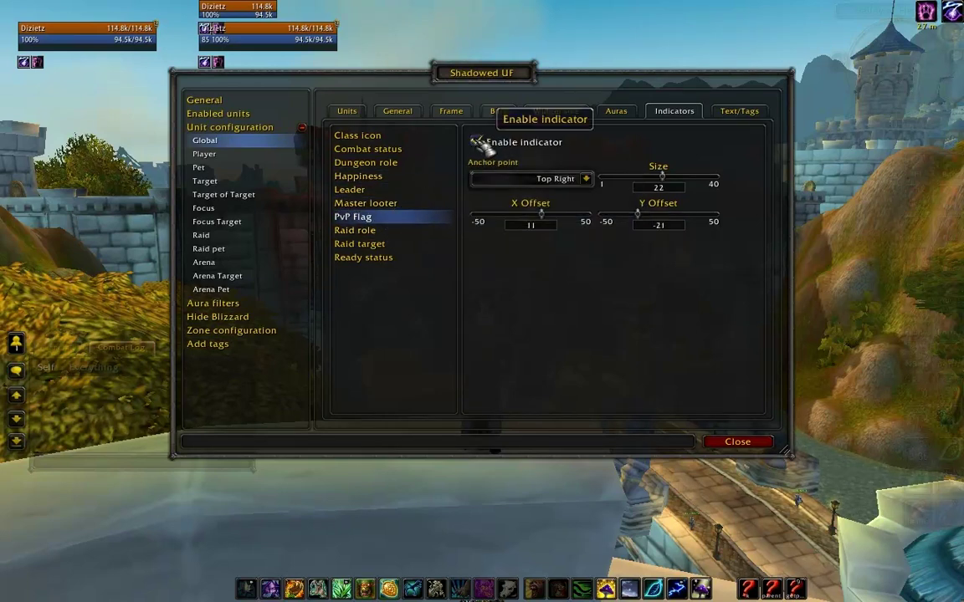
pyautogui.click(407, 236)
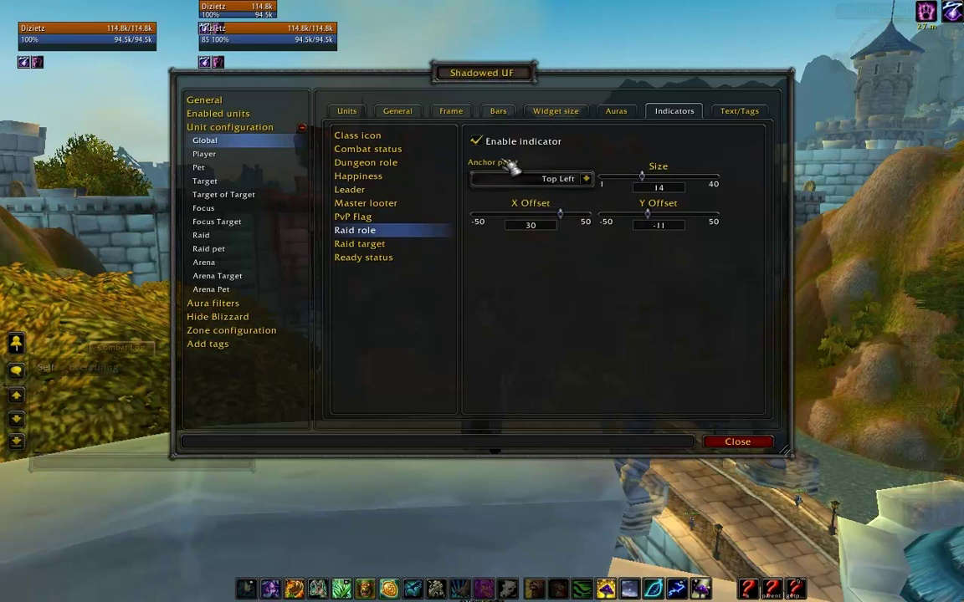
pyautogui.click(377, 257)
pyautogui.click(477, 142)
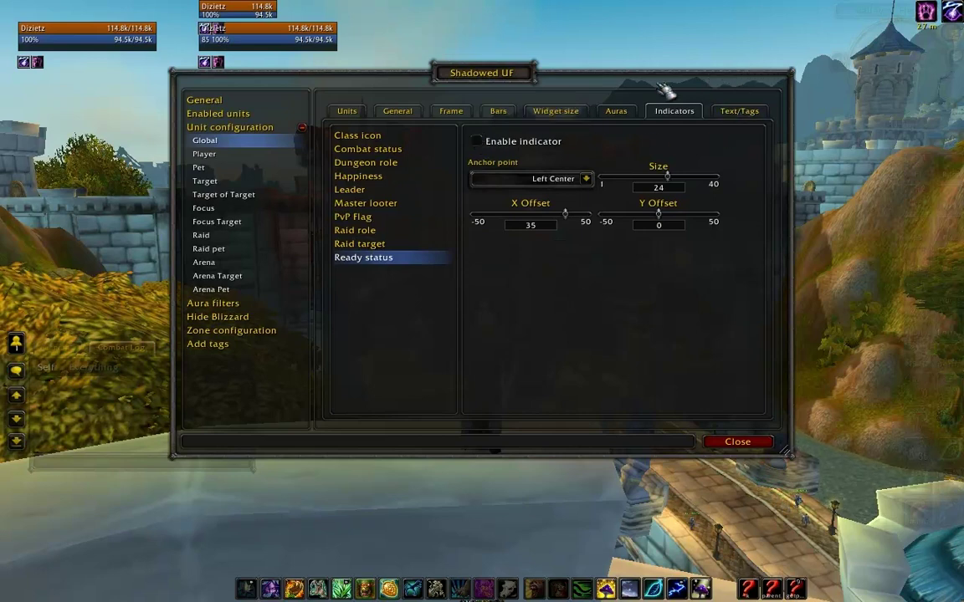
pyautogui.click(739, 111)
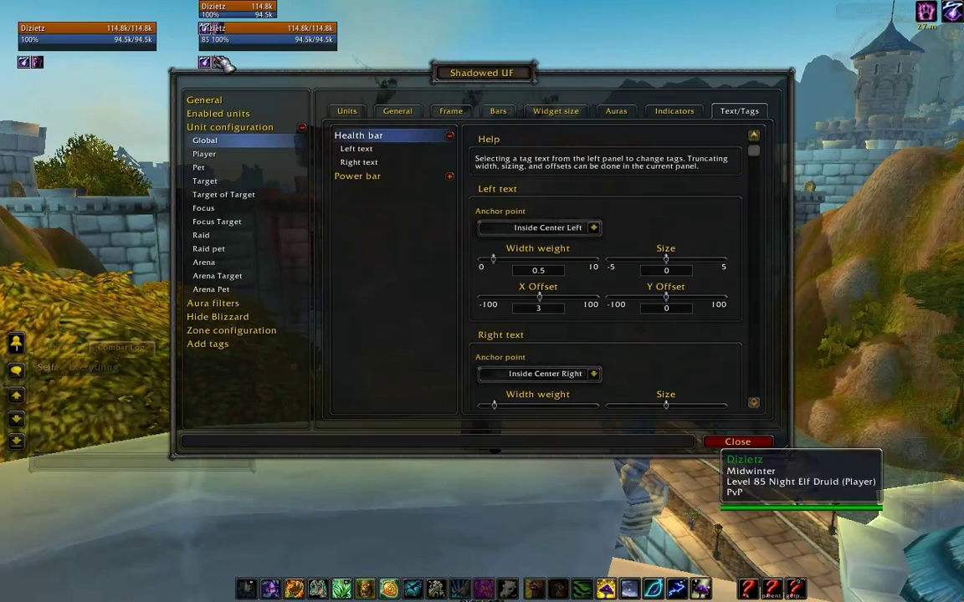
# Clear the health bar's left text tag, removing group number and unit name
pyautogui.click(418, 155)
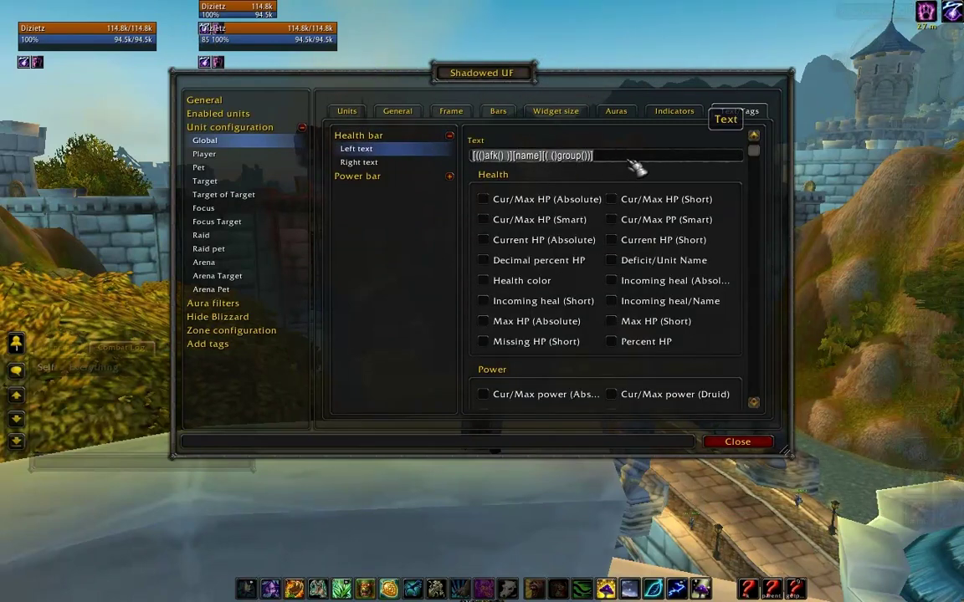
pyautogui.click(580, 157)
pyautogui.press('BackSpace')
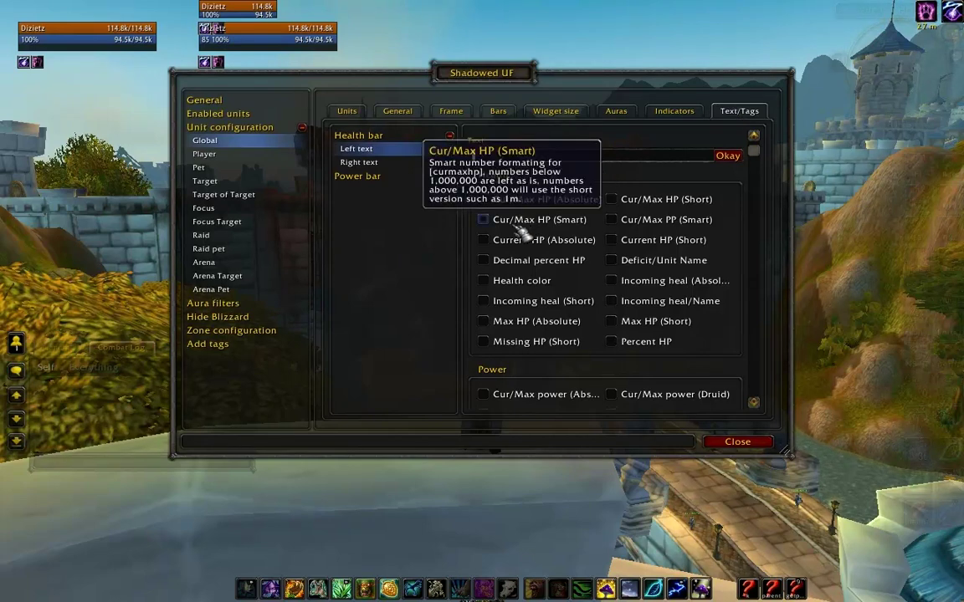
pyautogui.scroll(-6, 636, 200)
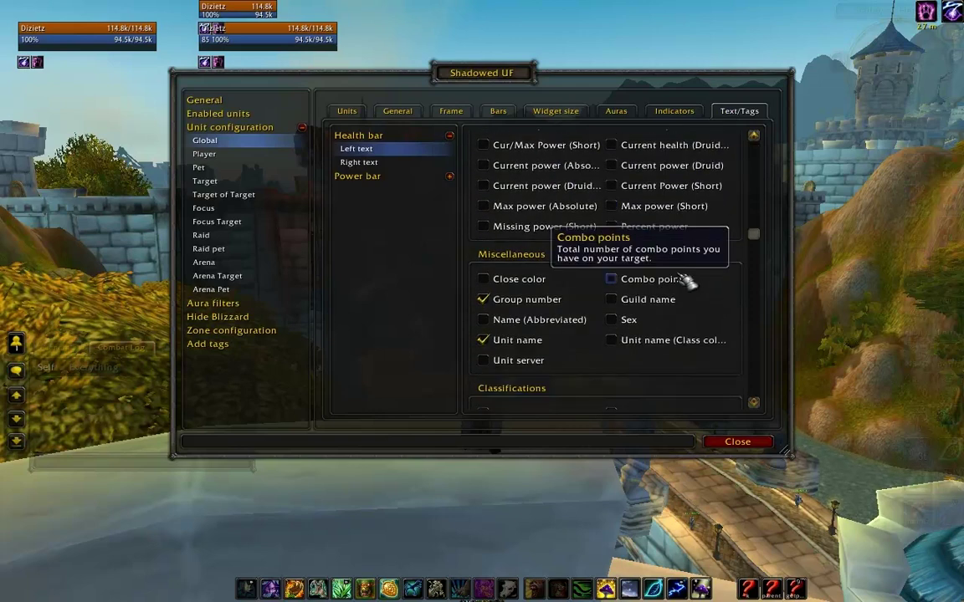
pyautogui.click(517, 343)
pyautogui.scroll(6, 522, 352)
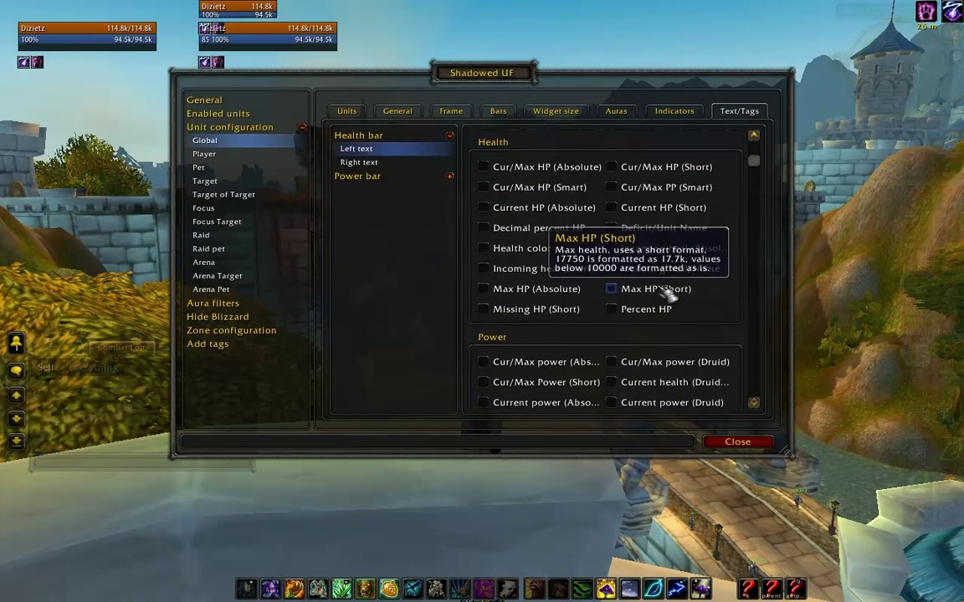
# Replace the health bar's right text Cur/Max HP tag with Current HP (Short), [curhp]
pyautogui.click(385, 165)
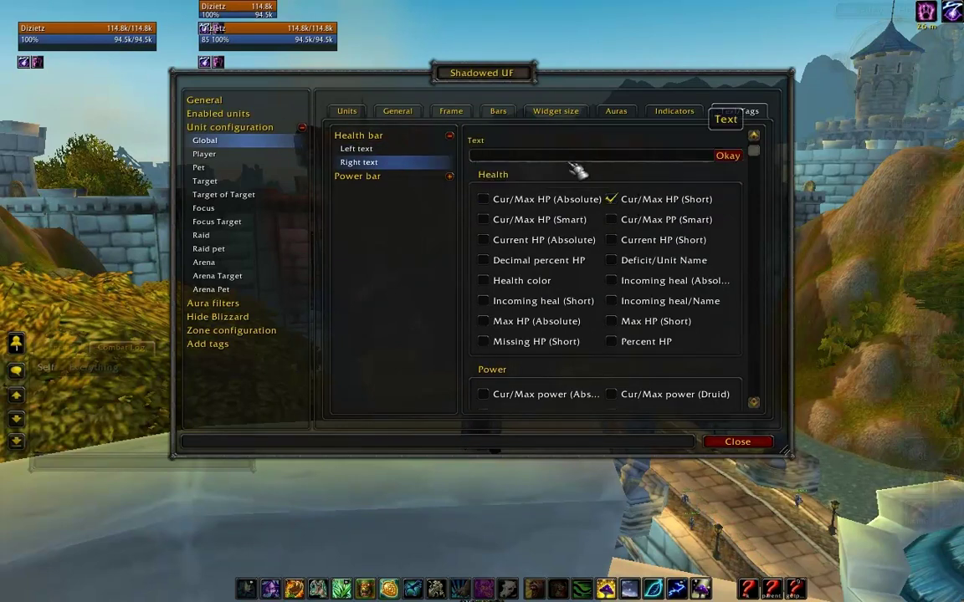
pyautogui.press('Return')
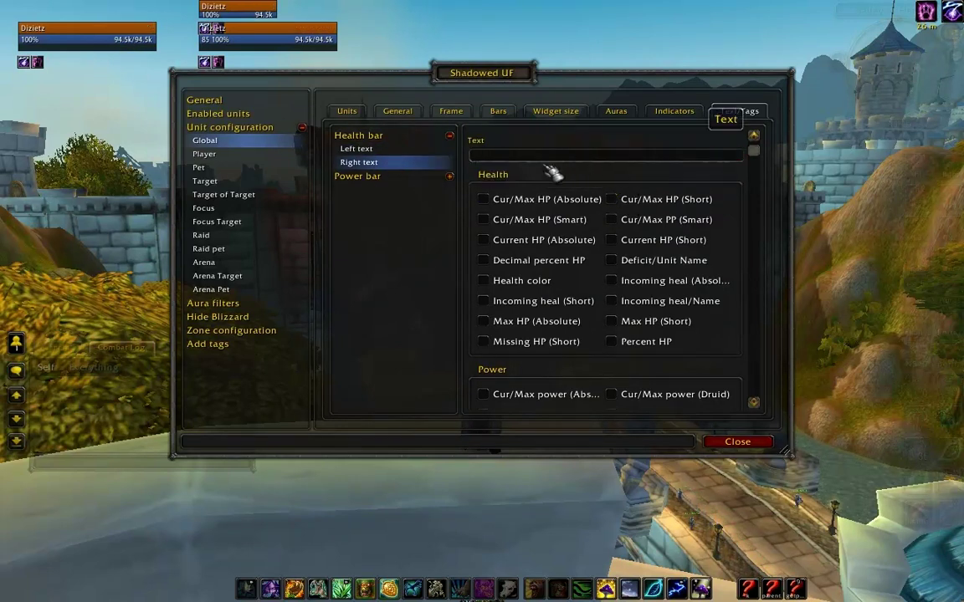
pyautogui.click(614, 243)
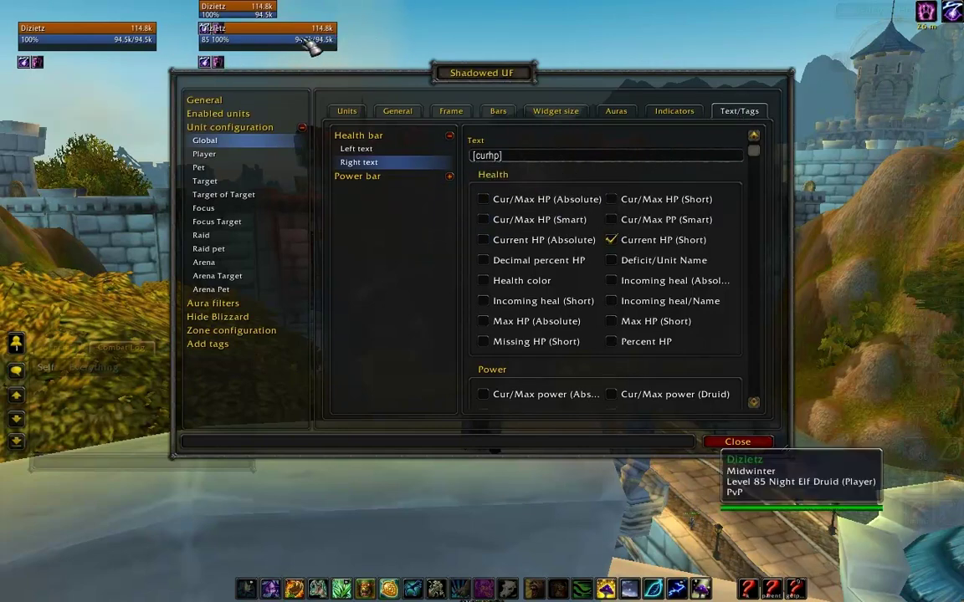
pyautogui.click(389, 176)
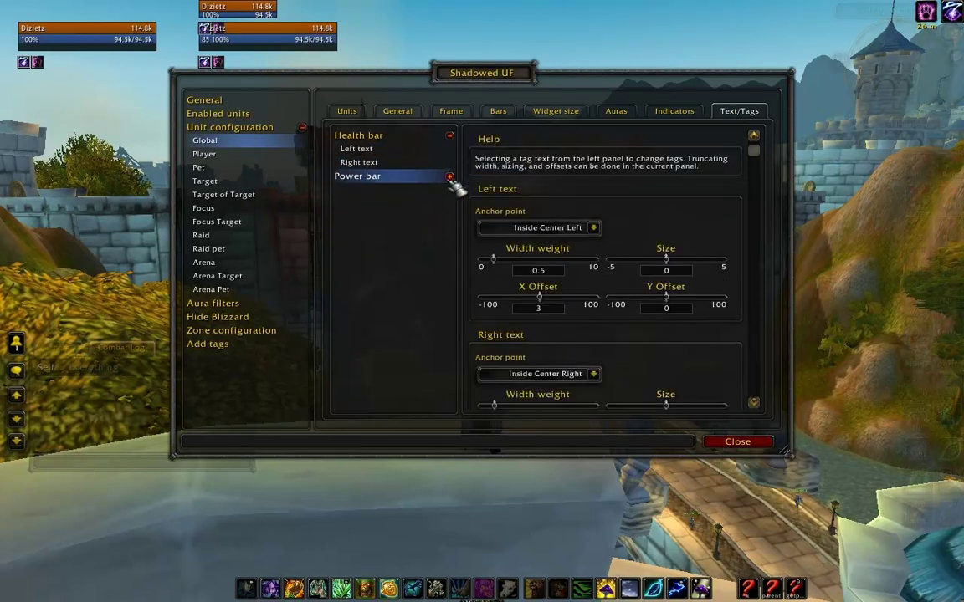
# Clear the power bar's left text tag [perpp] and set its right text to Current Power (Short) [curpp]
pyautogui.click(426, 194)
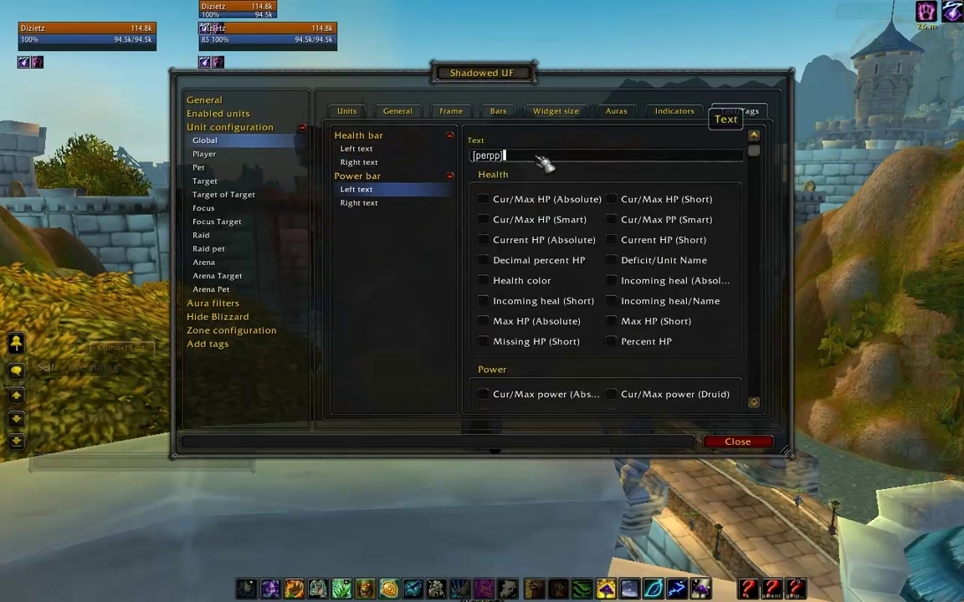
pyautogui.press('BackSpace')
pyautogui.press('BackSpace')
pyautogui.press('BackSpace')
pyautogui.press('BackSpace')
pyautogui.press('BackSpace')
pyautogui.press('BackSpace')
pyautogui.press('BackSpace')
pyautogui.press('Return')
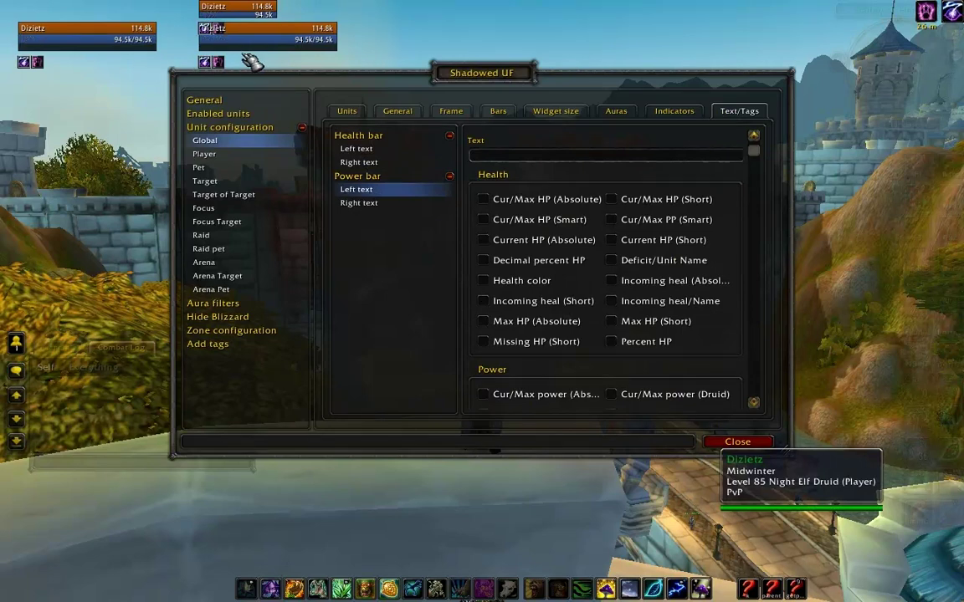
pyautogui.click(359, 202)
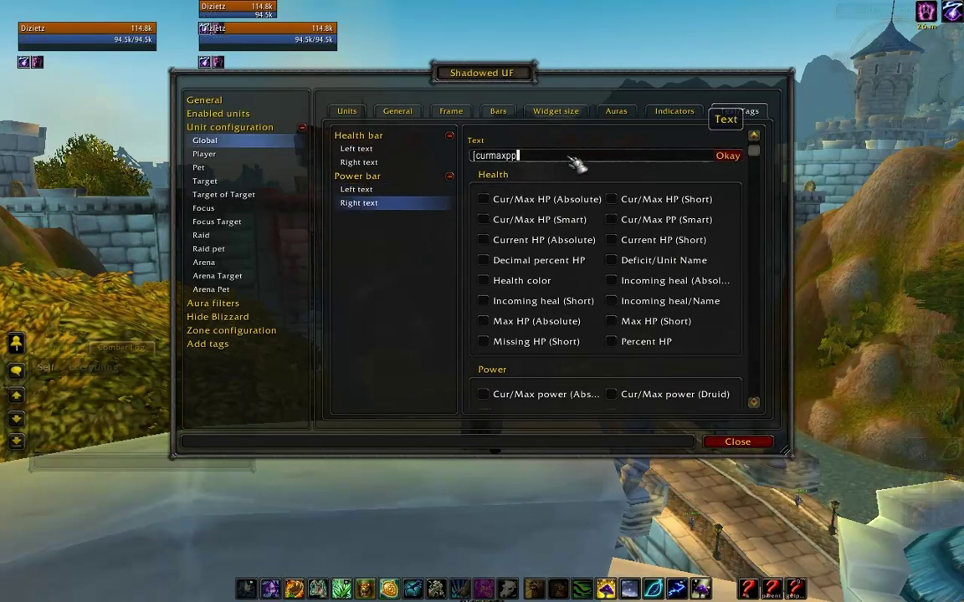
pyautogui.scroll(-3, 709, 215)
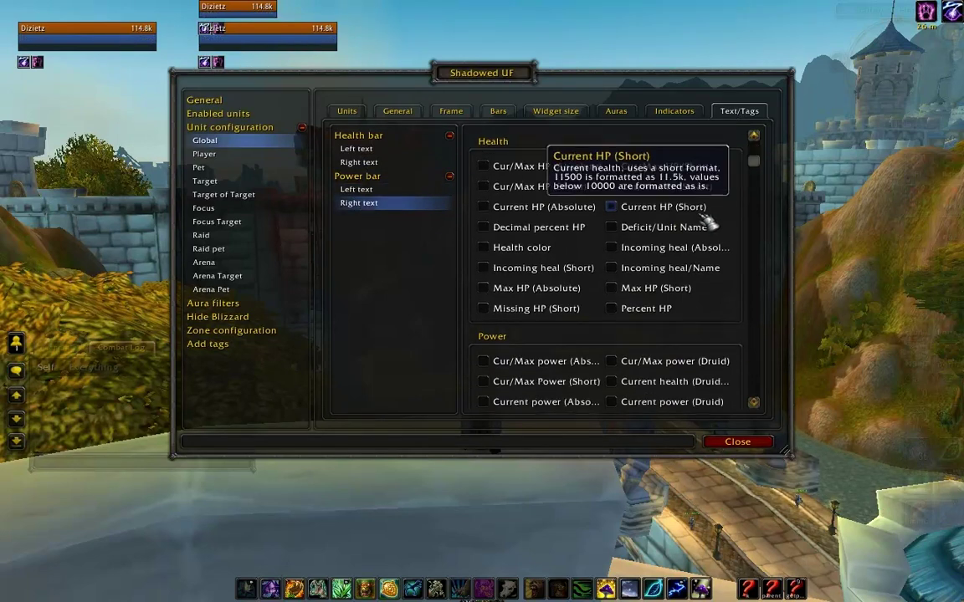
pyautogui.click(671, 389)
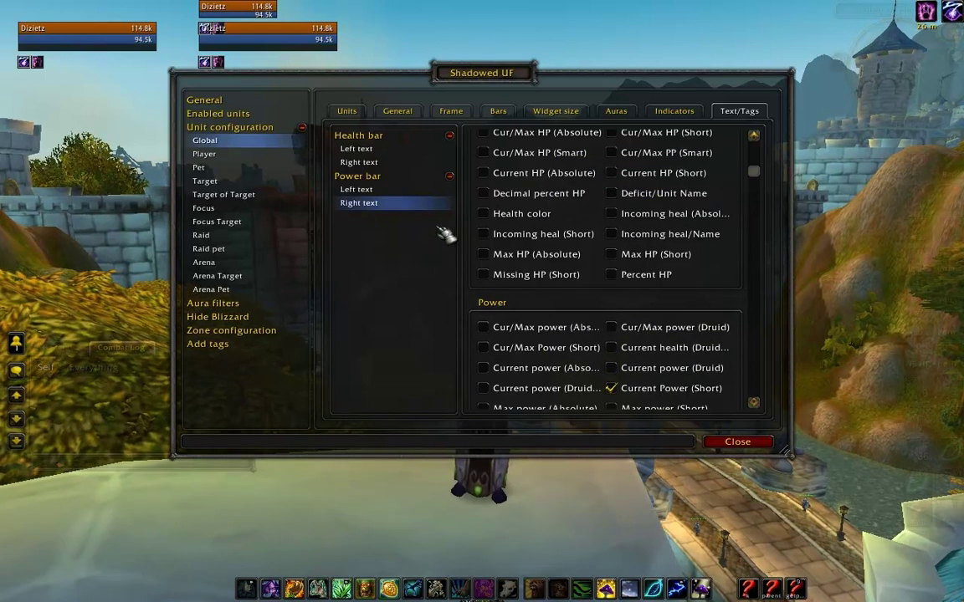
pyautogui.scroll(3, 635, 255)
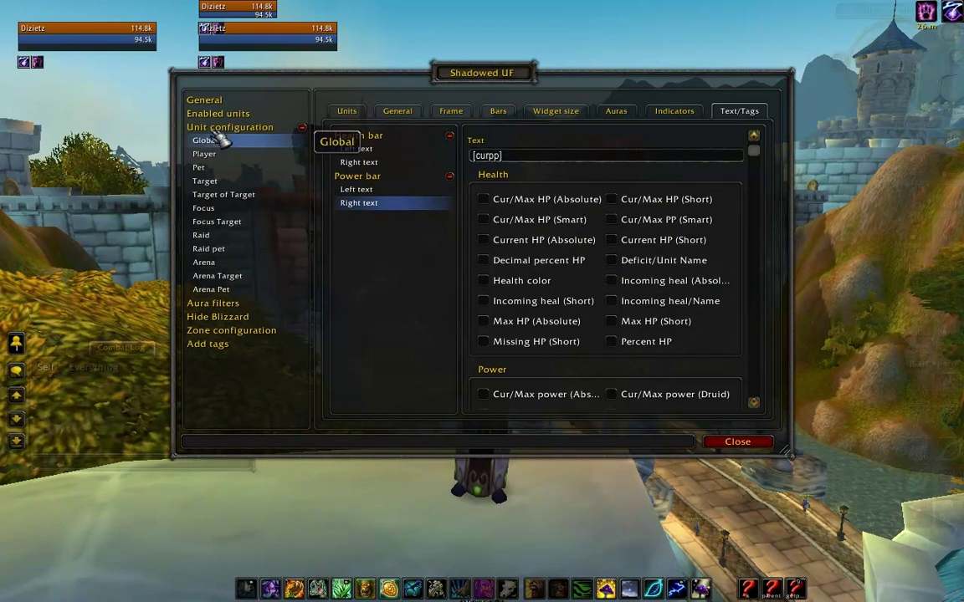
# Untick Lock frames in the General settings to show player, target, raid and arena test frames
pyautogui.click(234, 101)
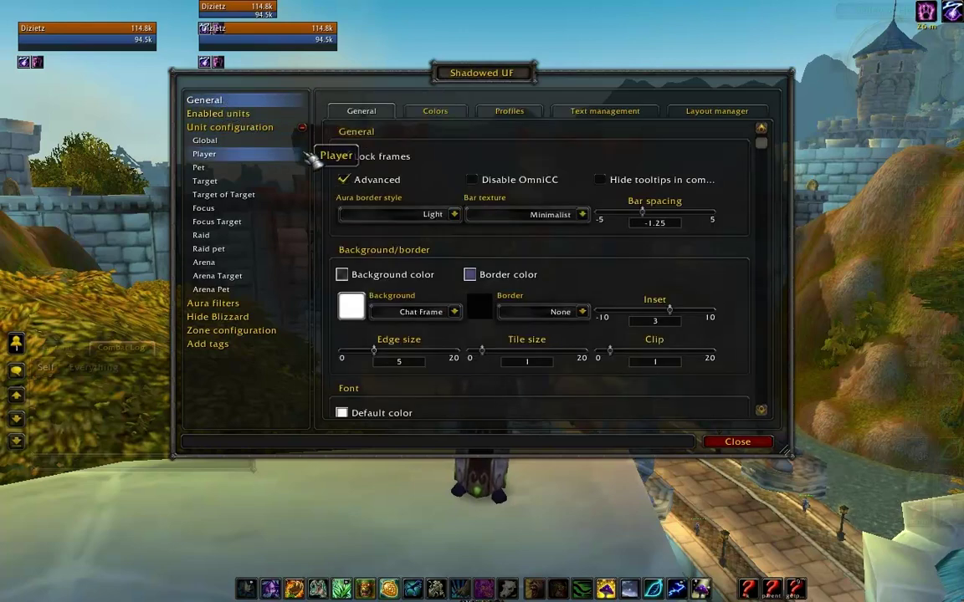
pyautogui.click(345, 156)
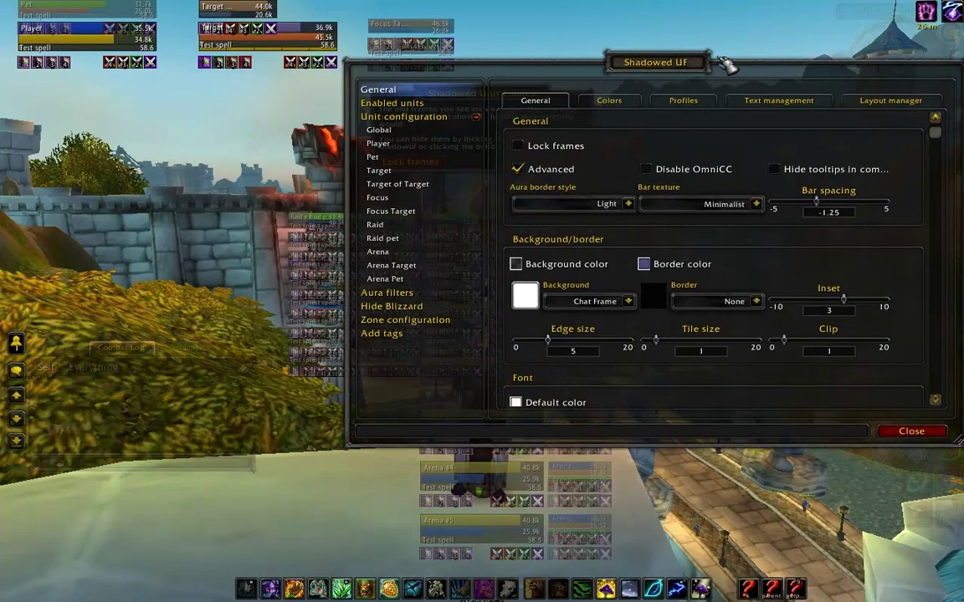